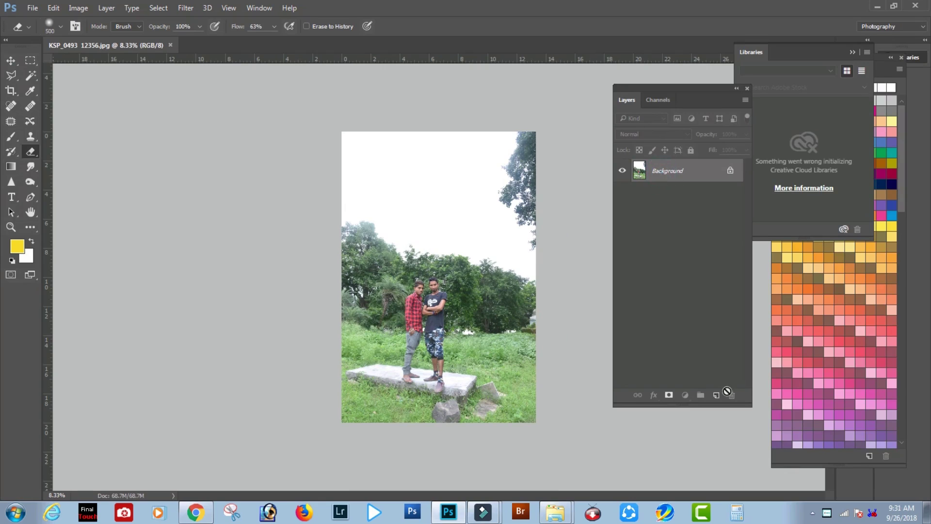
Step: Duplicate the Background layer and open the copy in the Camera Raw filter, with the two people in close view
key(Tab)
key(Tab)
click(185, 8)
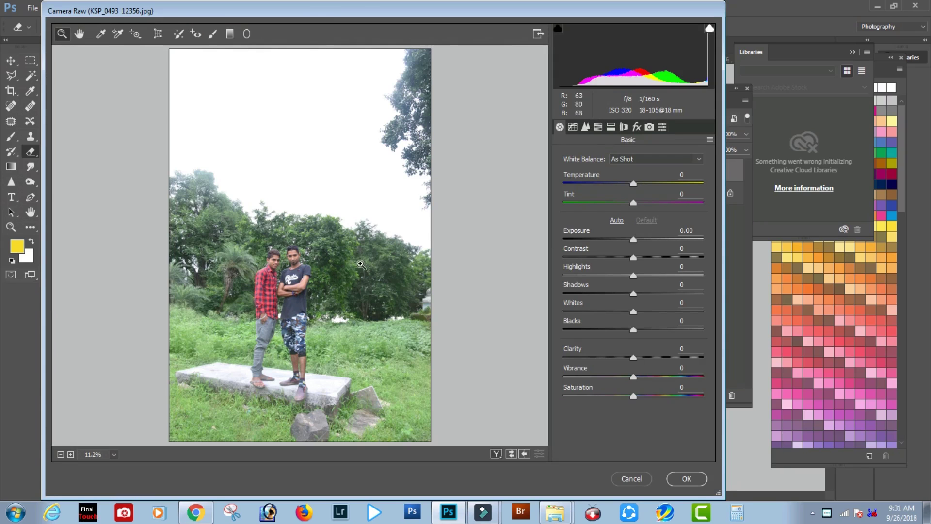
click(293, 263)
click(290, 247)
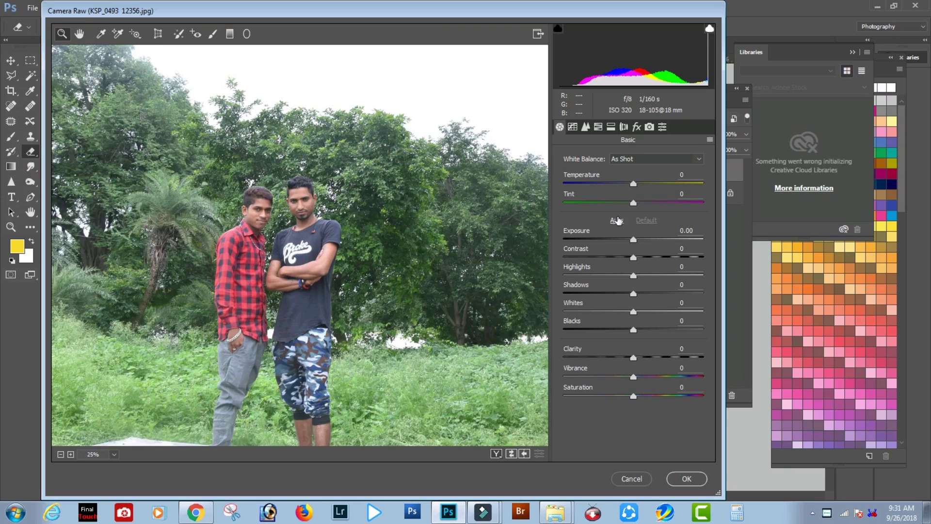
Step: Set Exposure to -0.25, Contrast +17, Highlights -100, Shadows +57, Whites -29, Blacks +28, Clarity +15 and Vibrance +41
drag(634, 240, 556, 276)
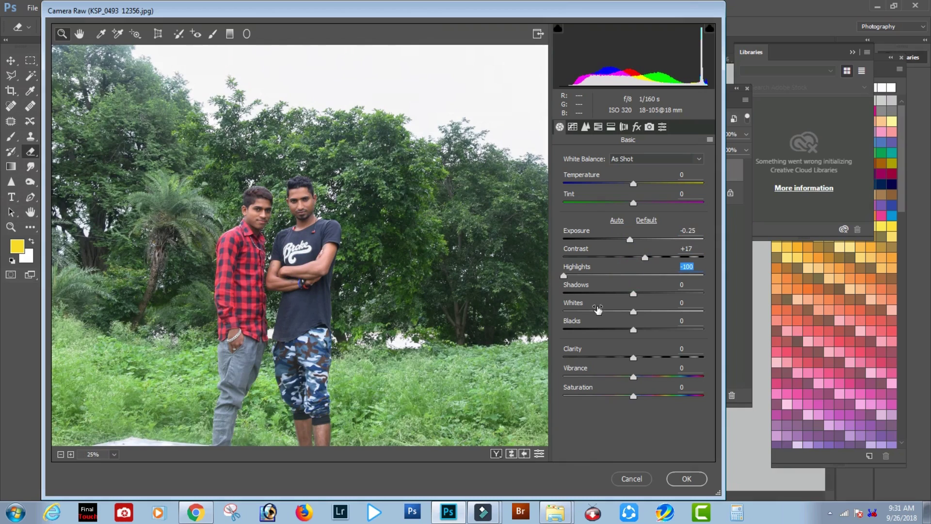
drag(640, 297, 675, 295)
drag(634, 330, 614, 311)
drag(633, 358, 663, 381)
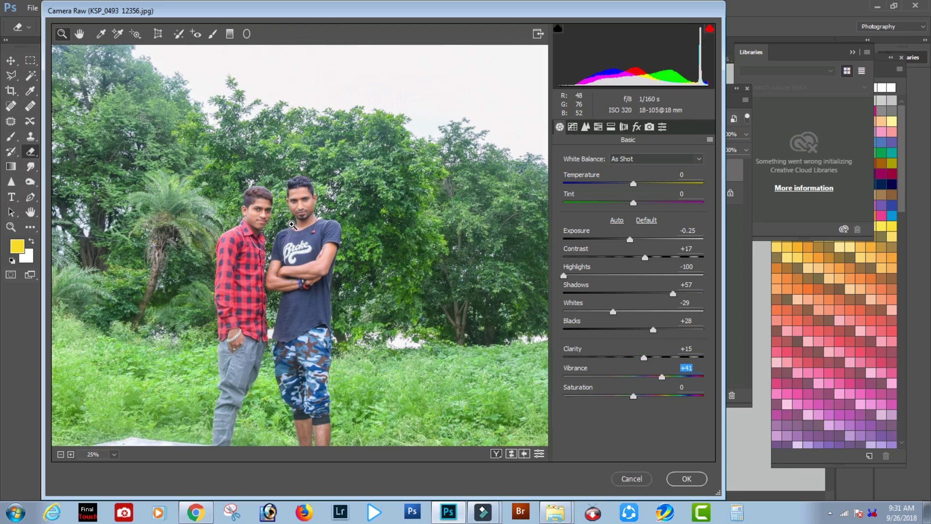
Step: Set the sharpening Amount to 13, Luminance noise reduction to 17 and the Greens saturation to +21
key(ctrl+minus)
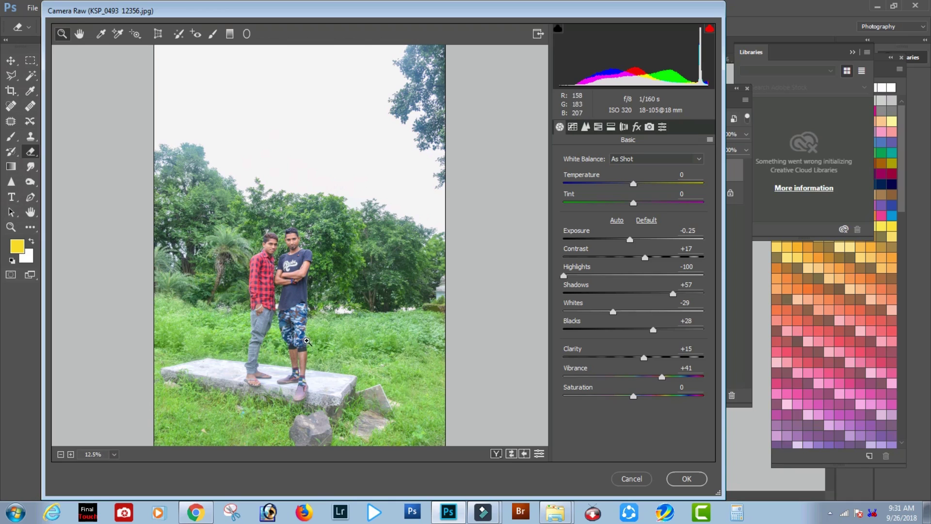
click(585, 128)
drag(564, 175, 576, 175)
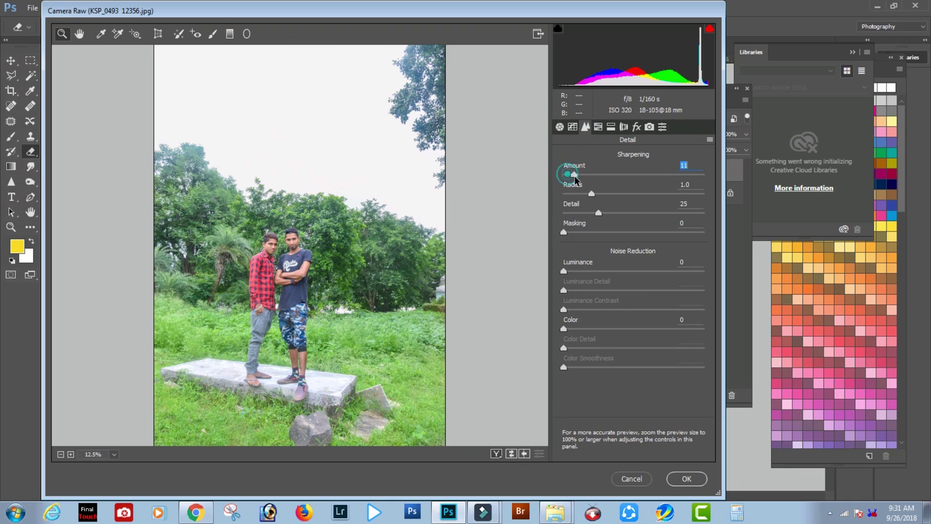
drag(564, 271, 586, 273)
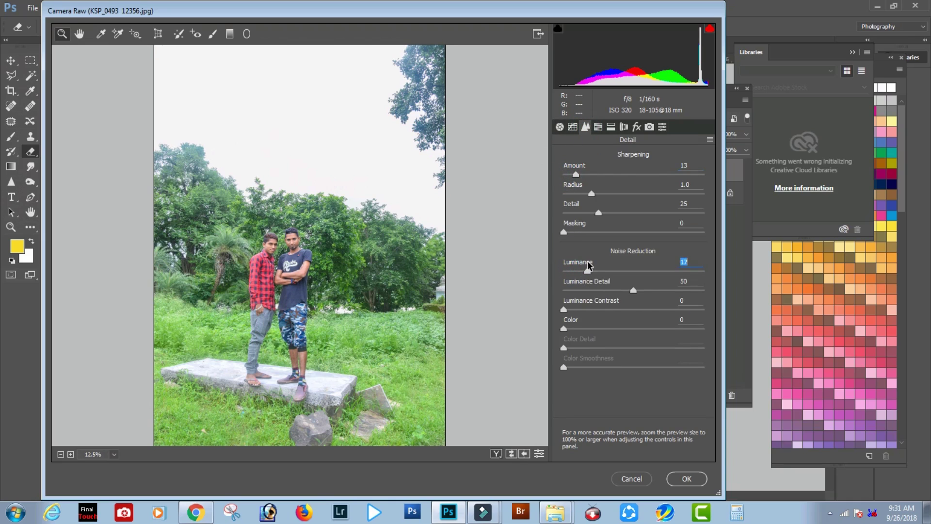
click(600, 128)
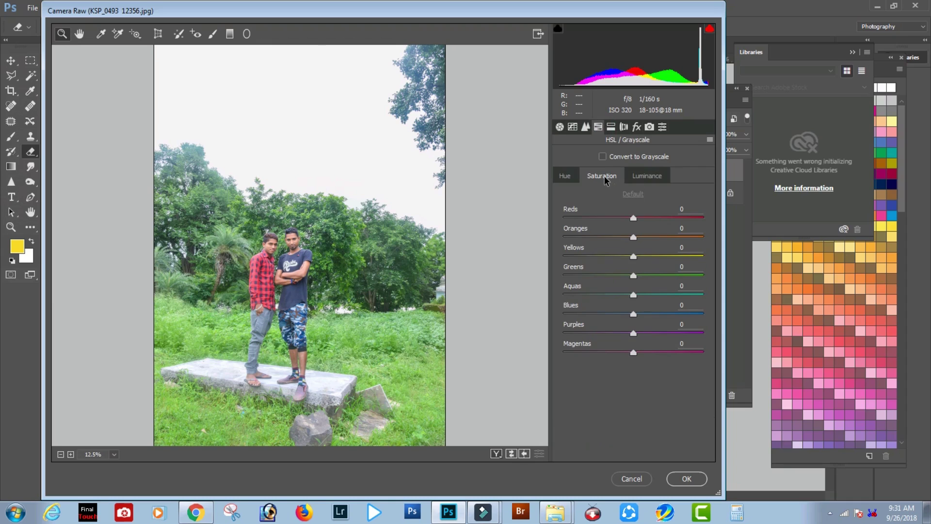
drag(634, 271, 656, 284)
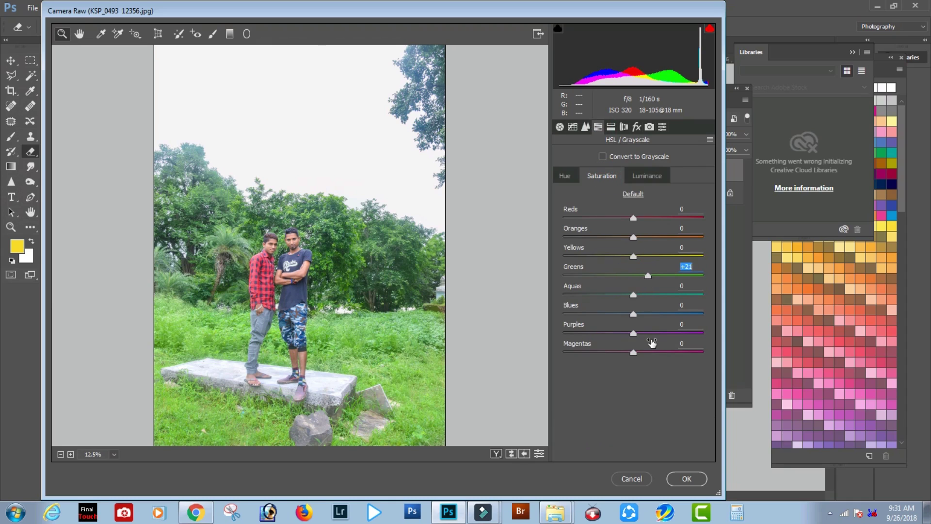
Step: Set the Dehaze amount to +52 and apply the Camera Raw filter to the layer copy
click(194, 160)
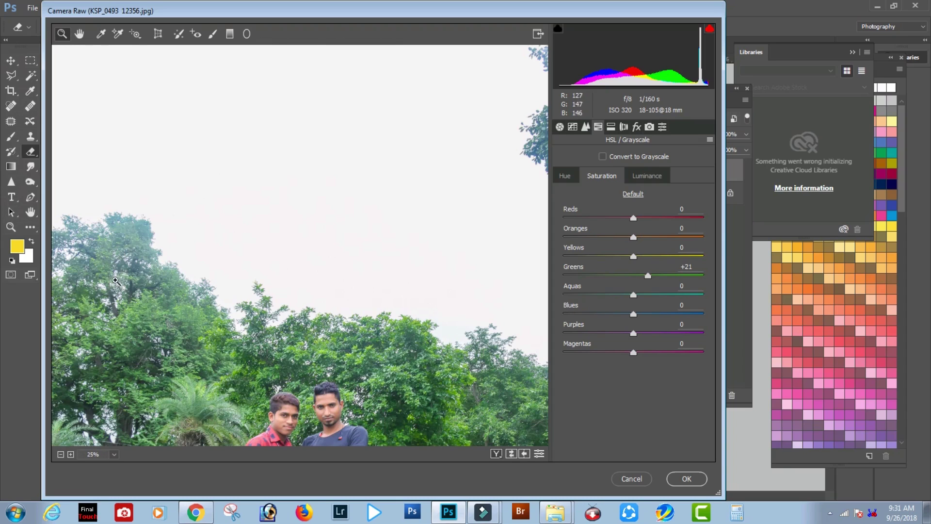
click(650, 127)
click(662, 127)
click(638, 128)
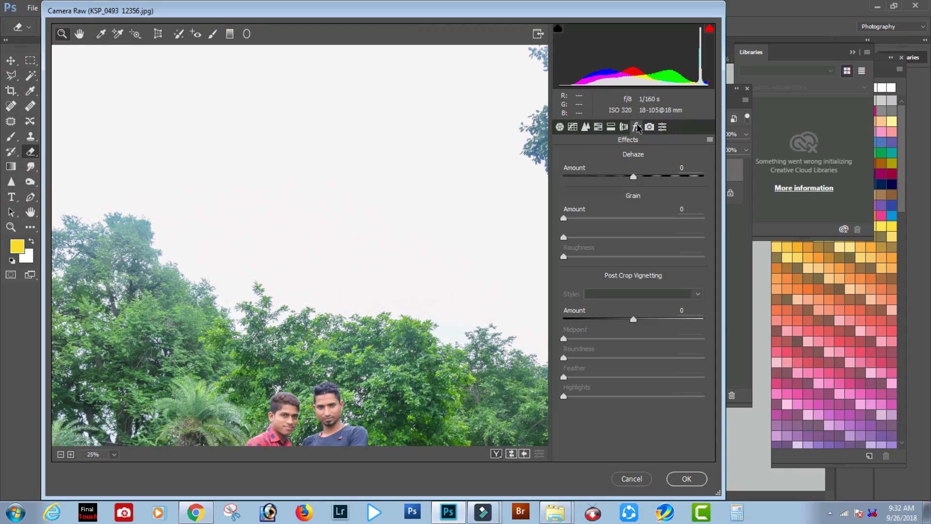
drag(635, 177, 671, 177)
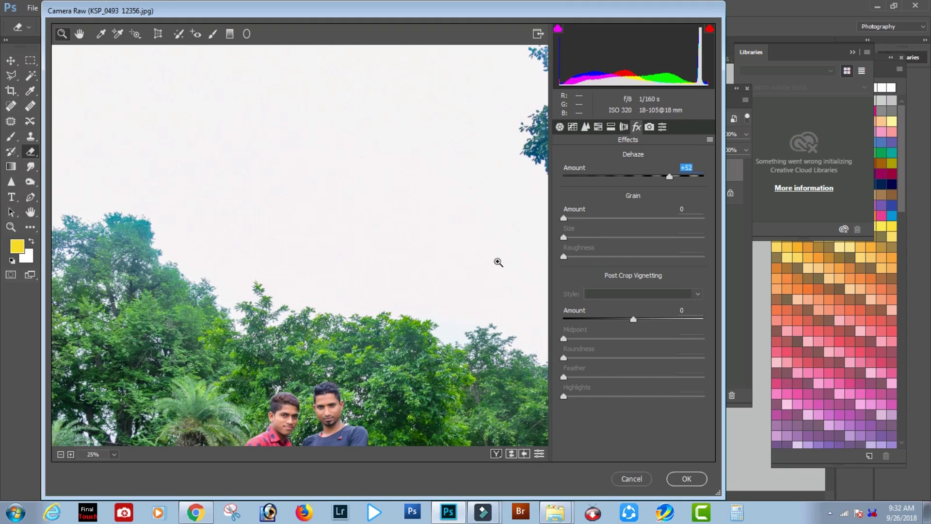
click(687, 479)
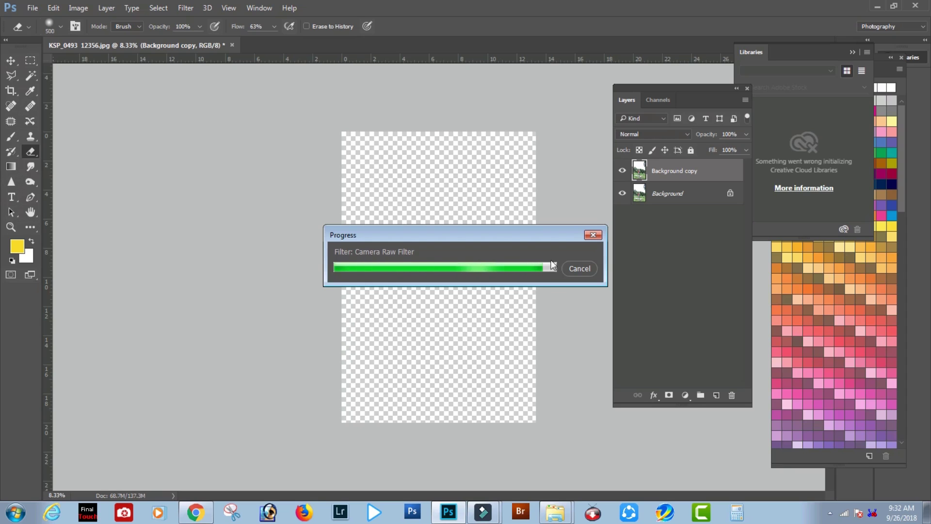
Step: Save the edited photo as the Photoshop document KSP_0493 12356.psd
key(ctrl+shift+s)
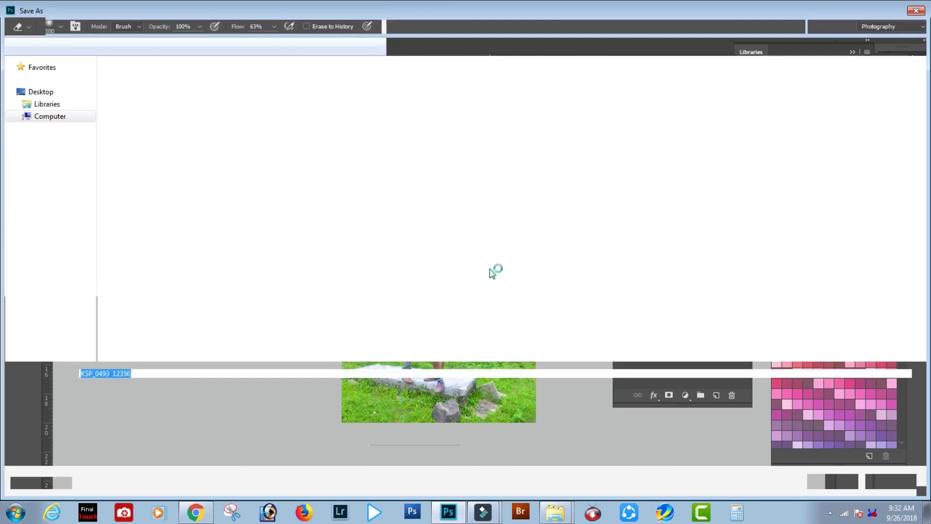
click(833, 481)
click(599, 154)
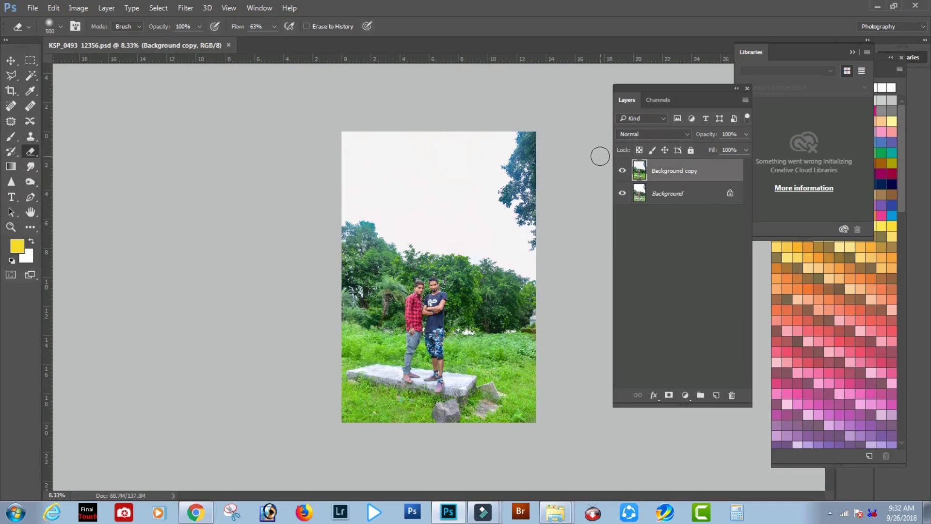
Step: Outline the overhanging tree branches at the photo's upper right edge with a Polygonal Lasso selection
key(ctrl+space)
drag(302, 182, 376, 337)
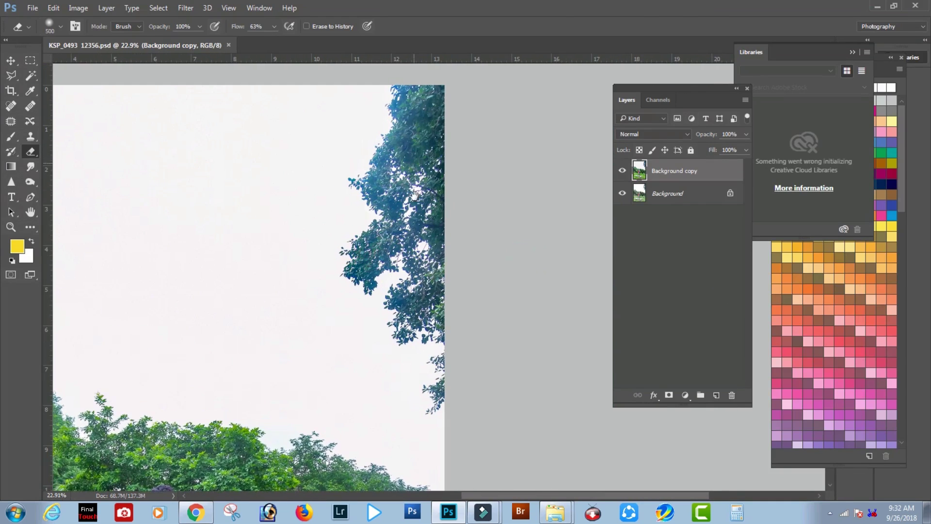
key(l)
mouse_move(364, 73)
mouse_down()
mouse_move(321, 195)
mouse_move(324, 298)
mouse_move(389, 429)
mouse_move(453, 439)
mouse_move(514, 284)
mouse_move(488, 89)
mouse_up()
Step: Try a white fill over the selected branches, replace it with a fill in the sampled nearby sky colour, and deselect
key(ctrl+BackSpace)
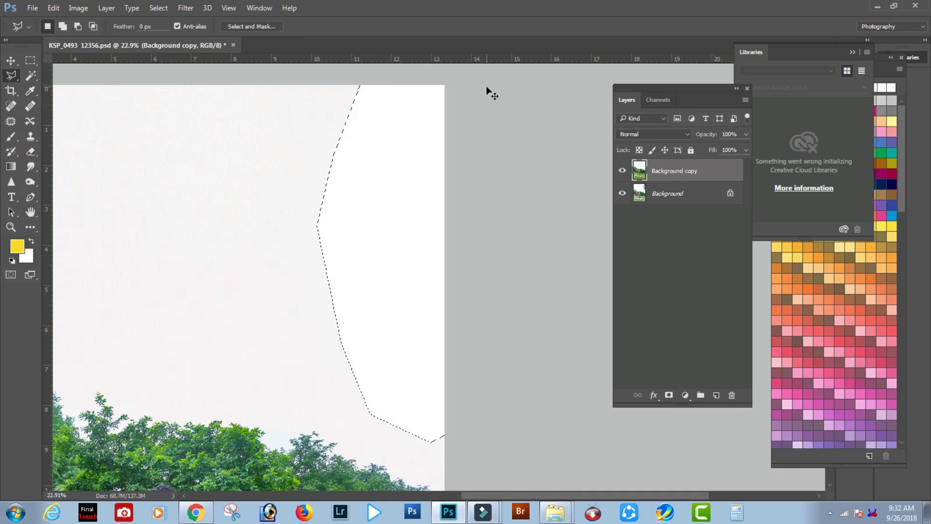
key(ctrl+z)
key(i)
click(339, 218)
key(alt+BackSpace)
key(ctrl+d)
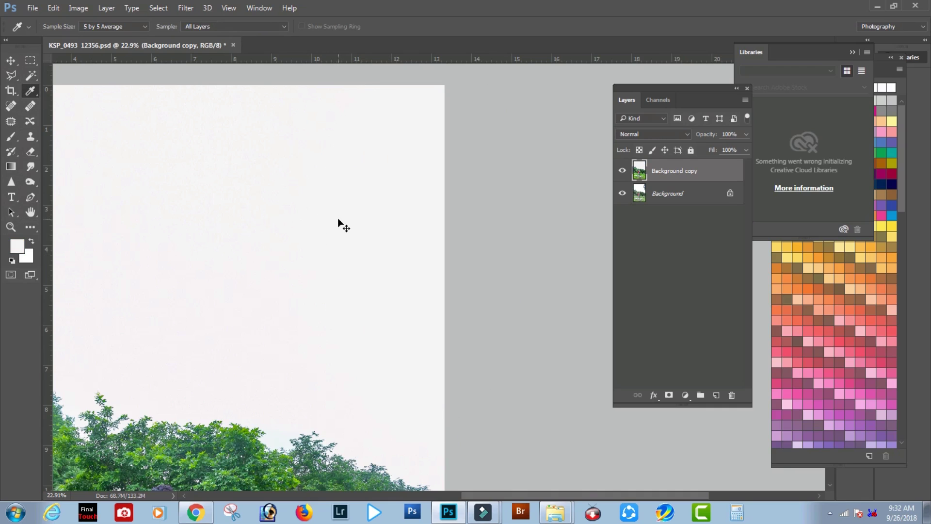
Step: Outline the bluish tall tree at the photo's left edge with a closed Polygonal Lasso selection
key(ctrl+0)
drag(270, 170, 580, 357)
scroll(581, 356, up, 3)
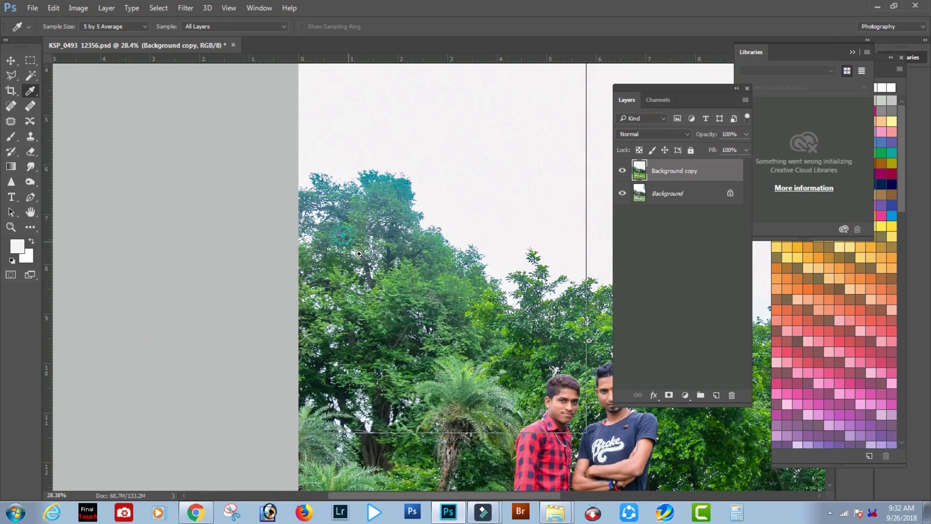
scroll(359, 254, up, 2)
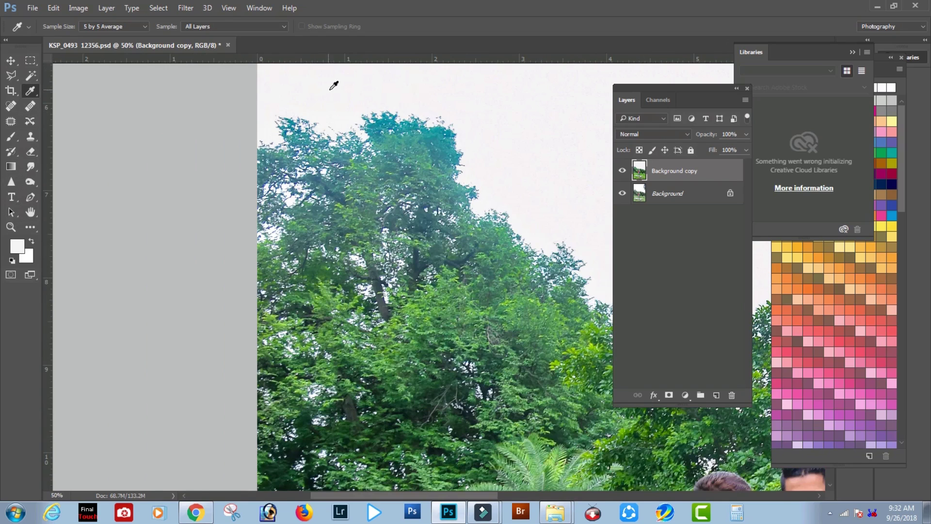
scroll(339, 118, up, 2)
scroll(339, 121, right, 1)
key(l)
click(236, 174)
click(305, 155)
click(401, 146)
click(428, 162)
scroll(514, 284, down, 2)
scroll(514, 284, right, 2)
click(511, 288)
click(514, 314)
click(470, 417)
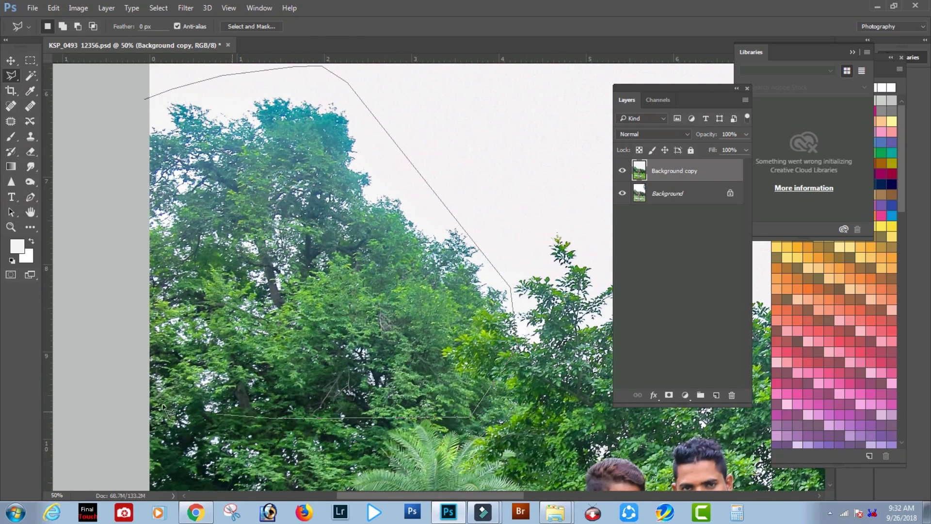
click(72, 375)
click(54, 220)
key(Return)
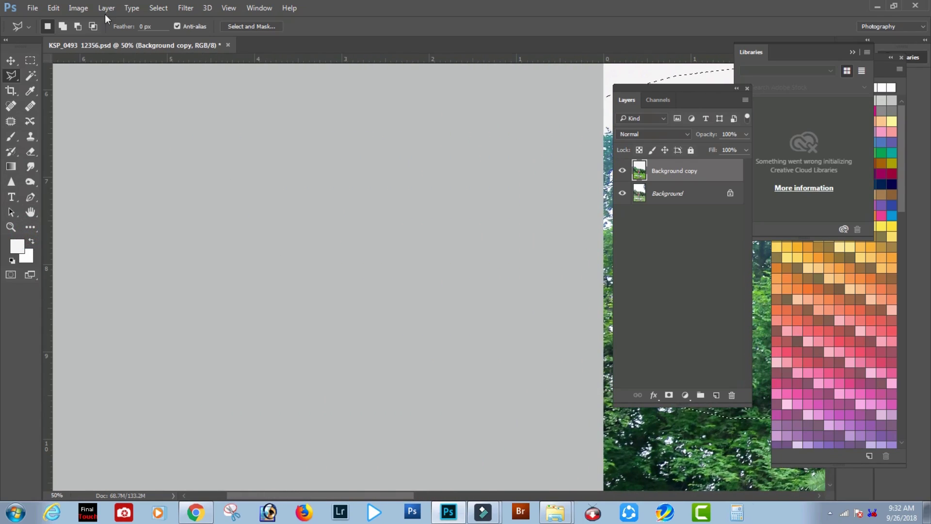
Step: Feather the selection around the tall tree with a radius of 122 pixels
scroll(499, 258, right, 6)
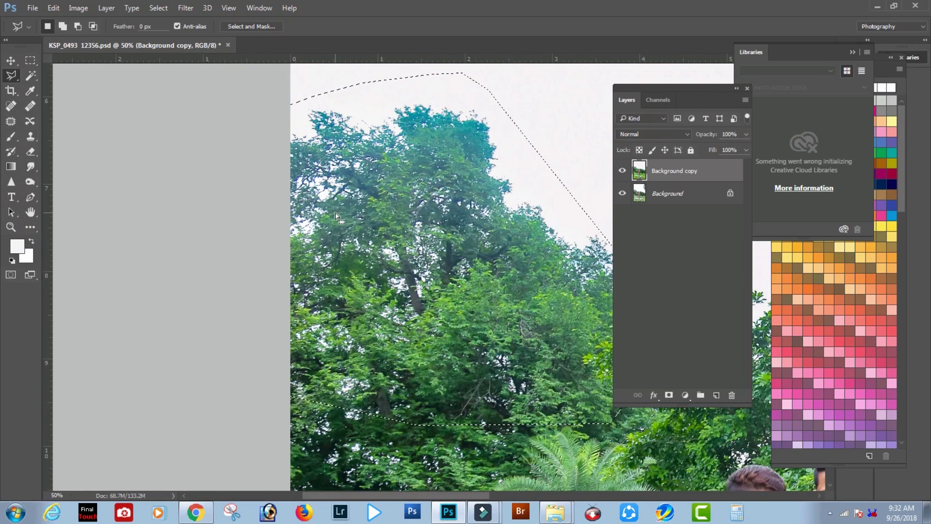
right_click(336, 217)
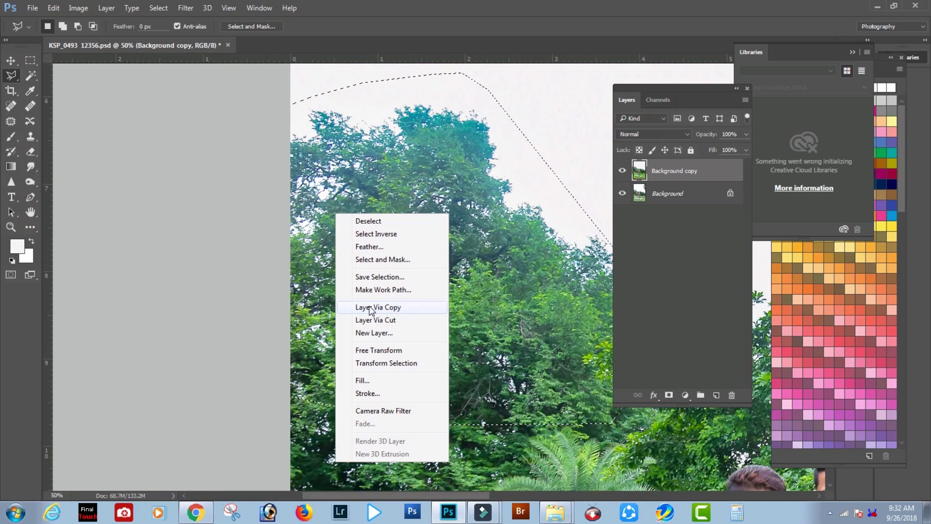
click(369, 247)
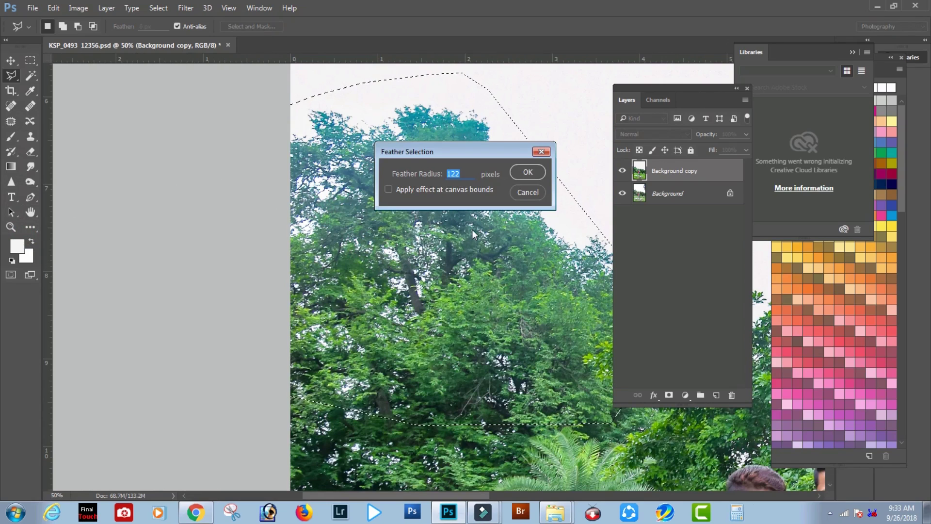
key(Return)
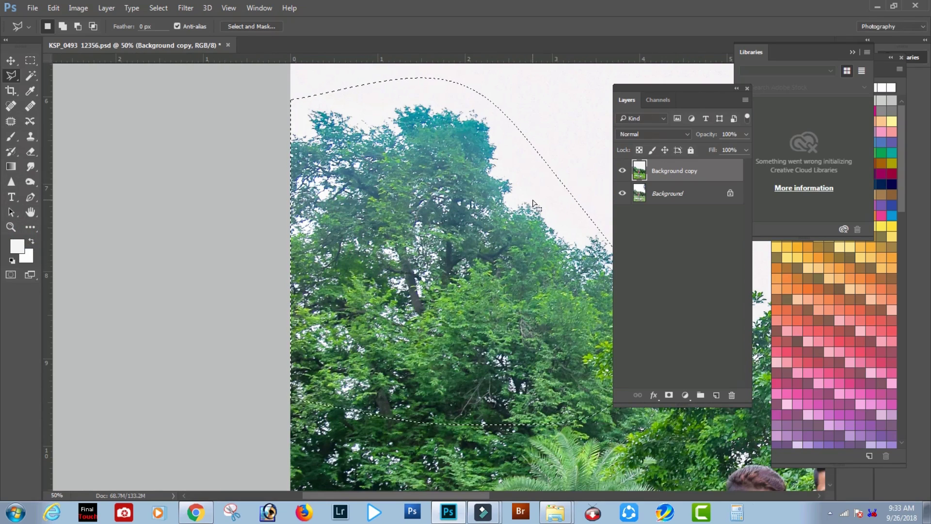
Step: Darken the selected tree with Levels by setting the RGB black input level to 33, and deselect
click(79, 8)
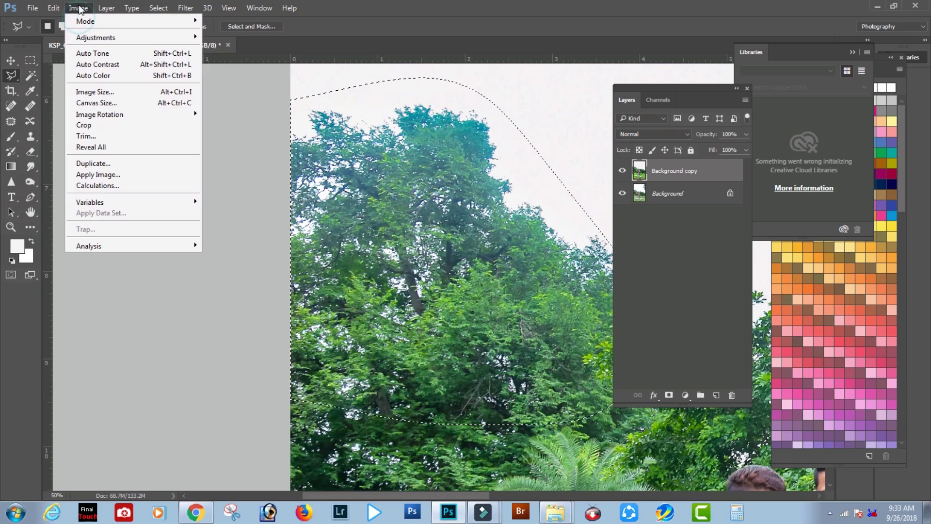
mouse_move(104, 38)
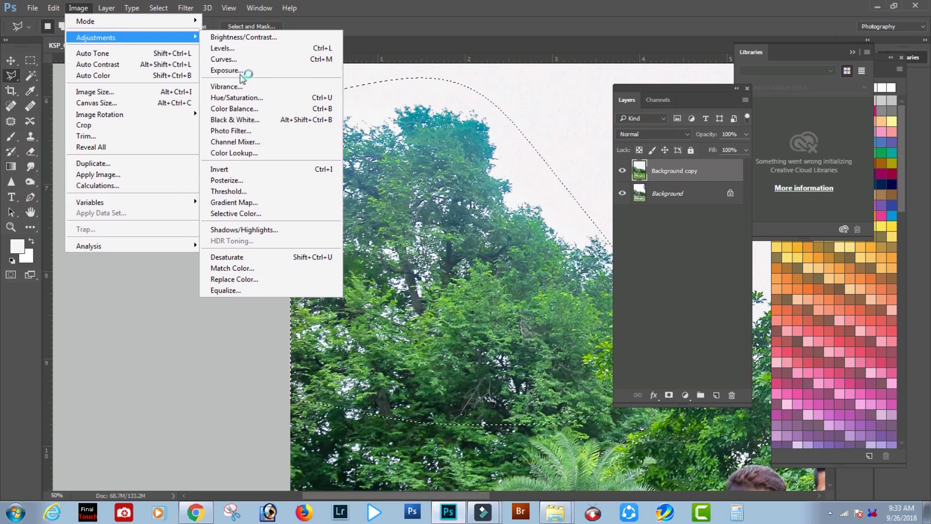
click(223, 48)
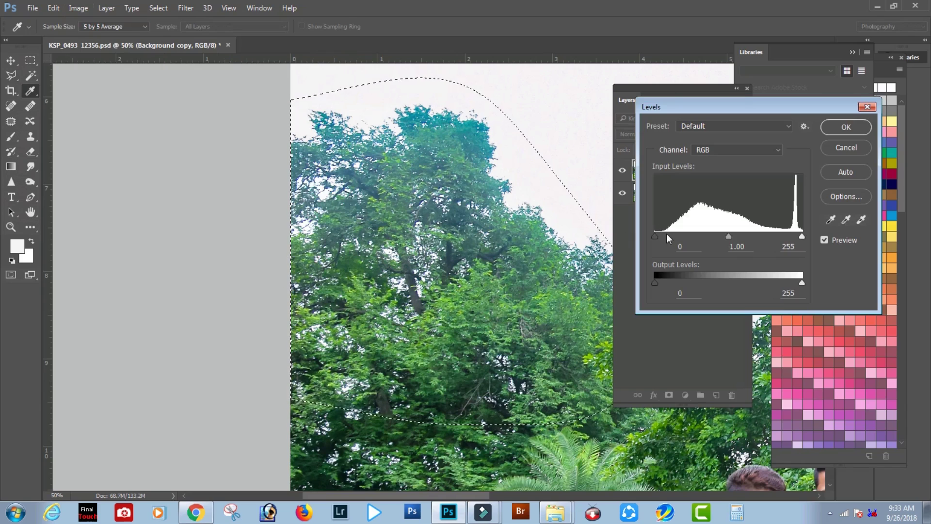
drag(666, 235, 674, 234)
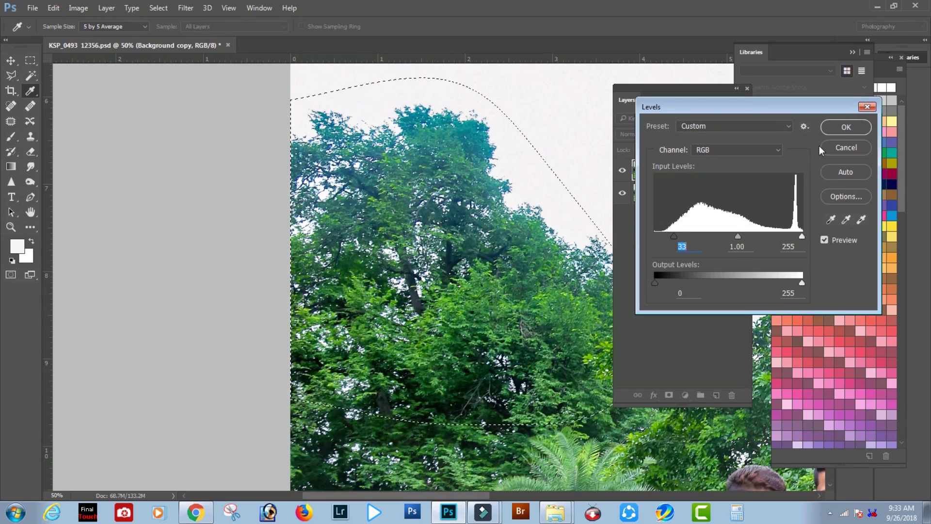
click(849, 128)
key(ctrl+d)
key(ctrl+0)
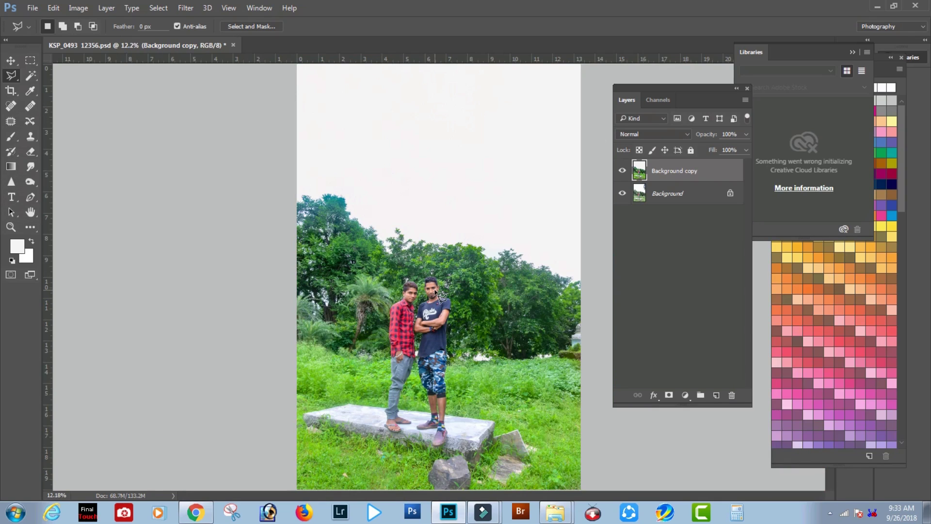
Step: Compare the Red, Green and Blue channels one at a time and end with the Red channel selected
click(658, 100)
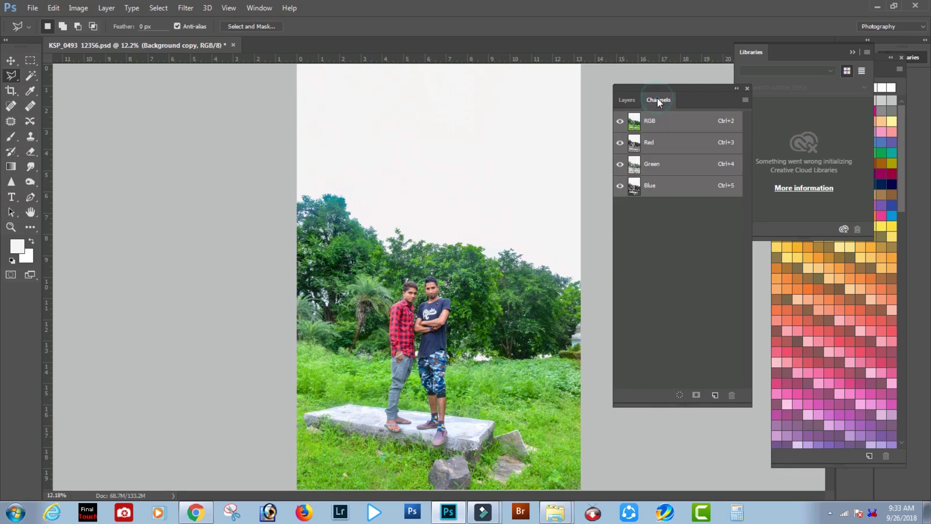
click(645, 146)
click(644, 166)
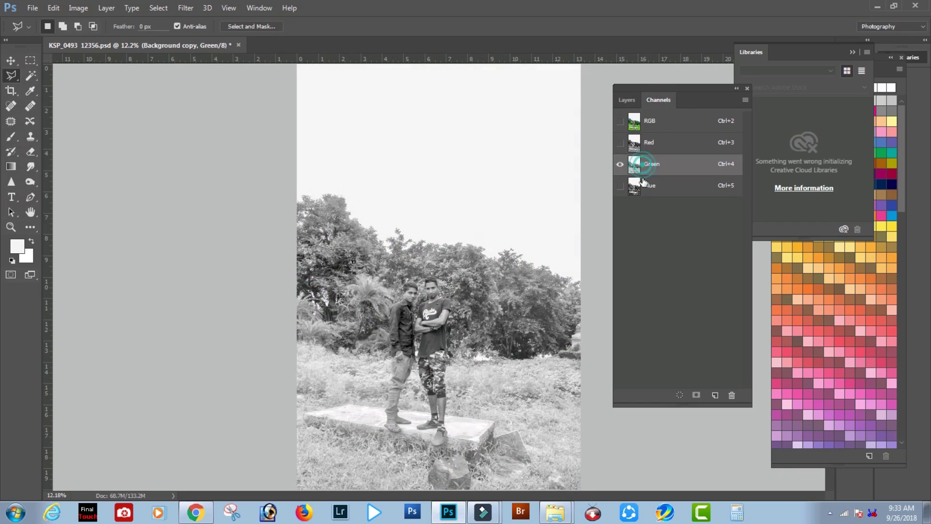
click(644, 184)
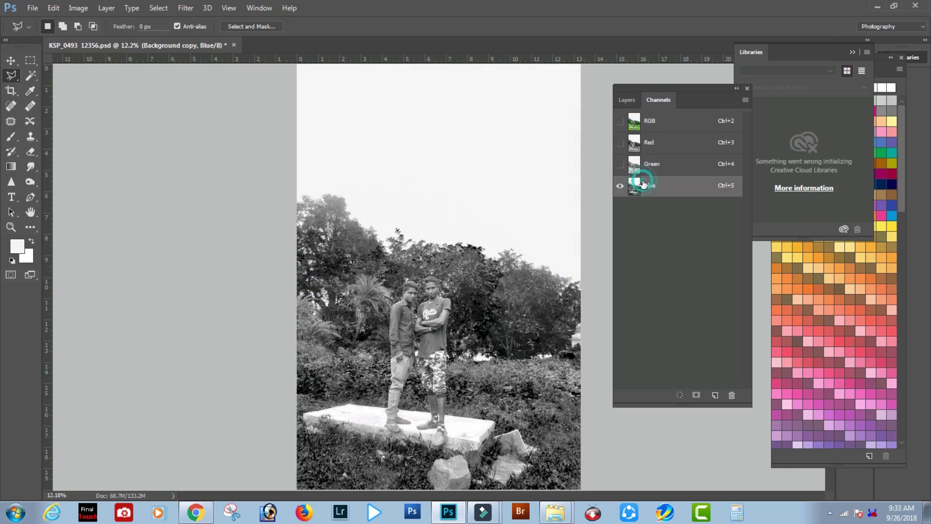
click(650, 143)
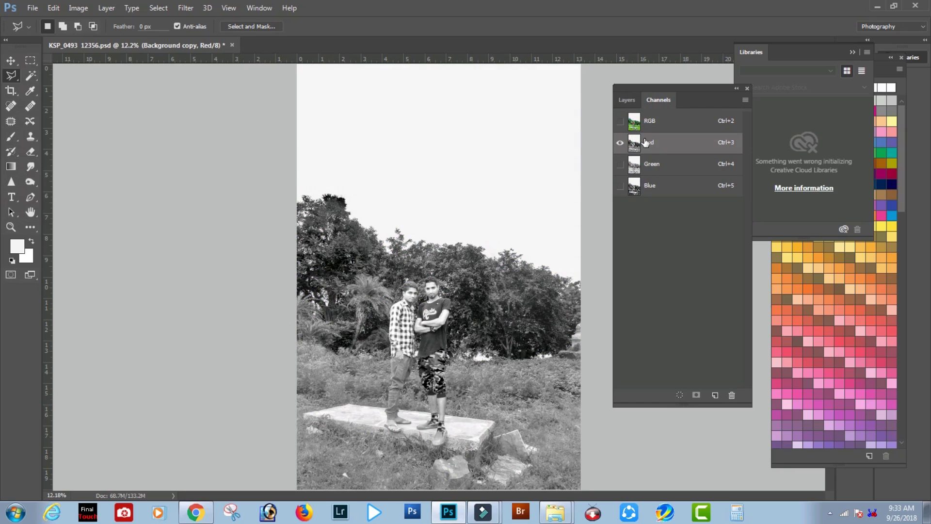
Step: Duplicate the Red channel and set the copy's Levels input values to 96 for black and 222 for white
drag(645, 142, 716, 395)
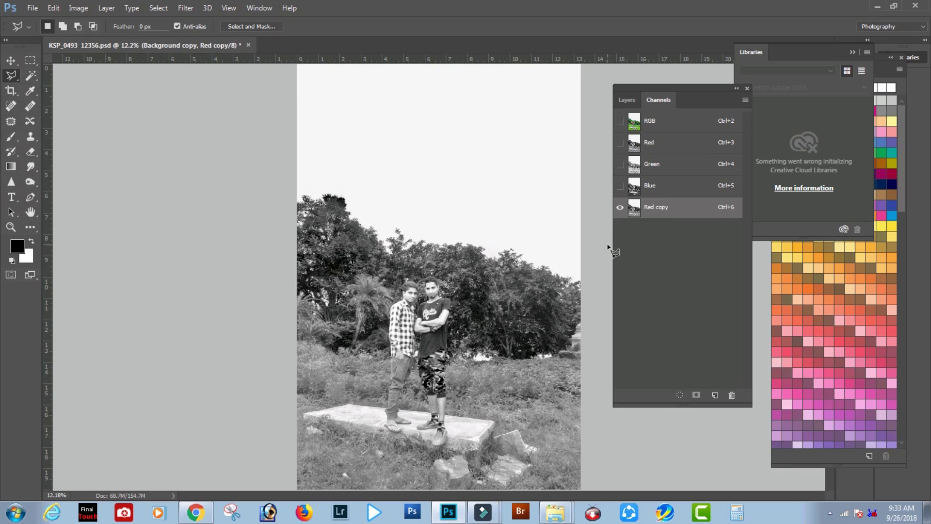
click(78, 8)
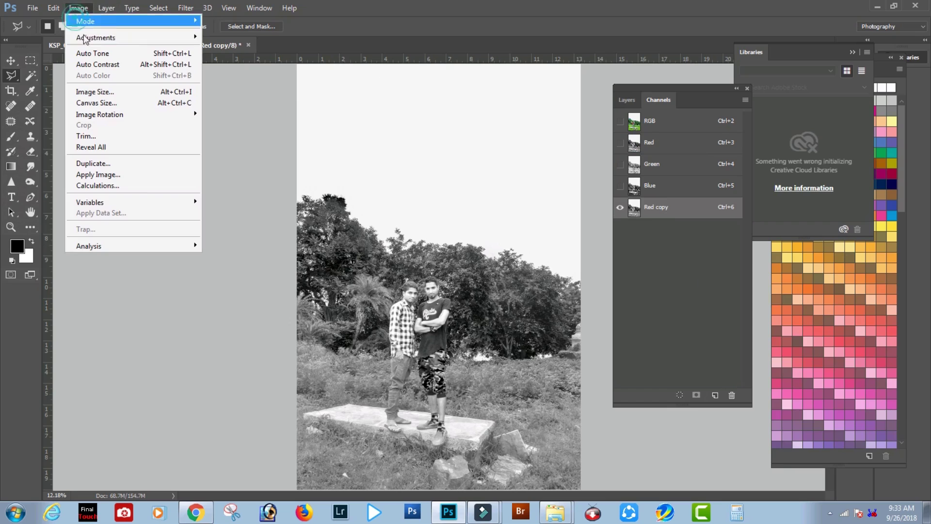
mouse_move(85, 39)
click(239, 54)
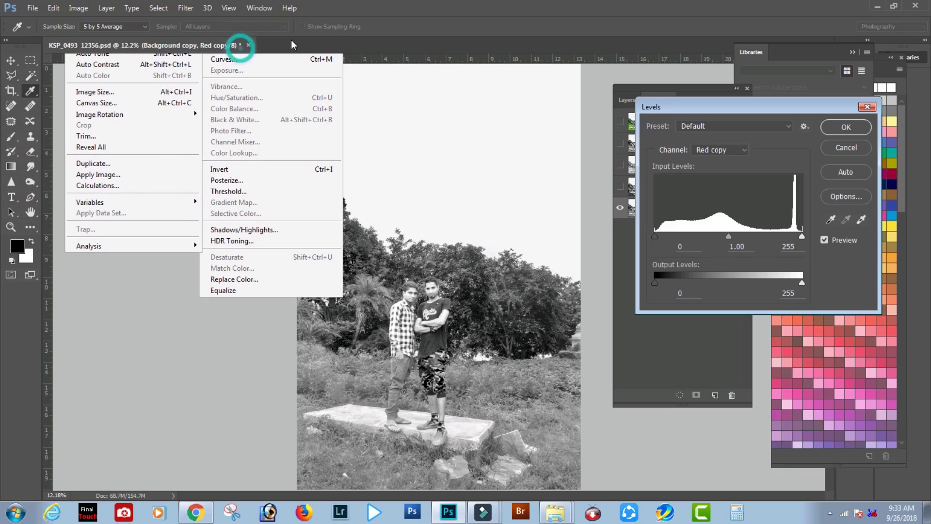
drag(658, 239, 707, 236)
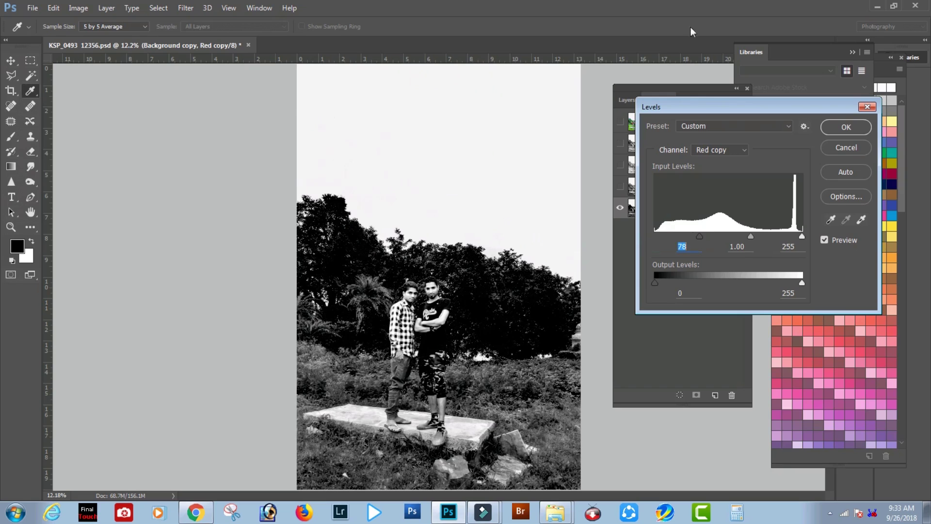
drag(718, 100, 564, 55)
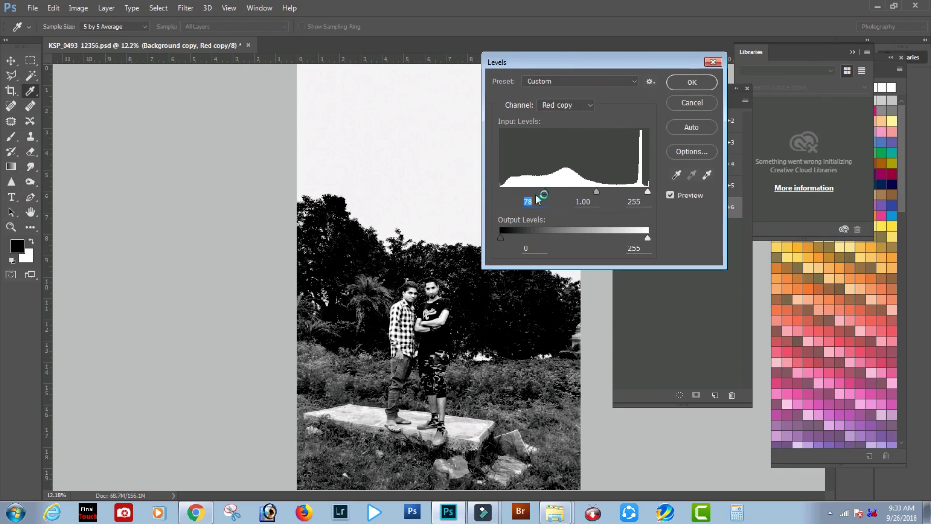
click(546, 192)
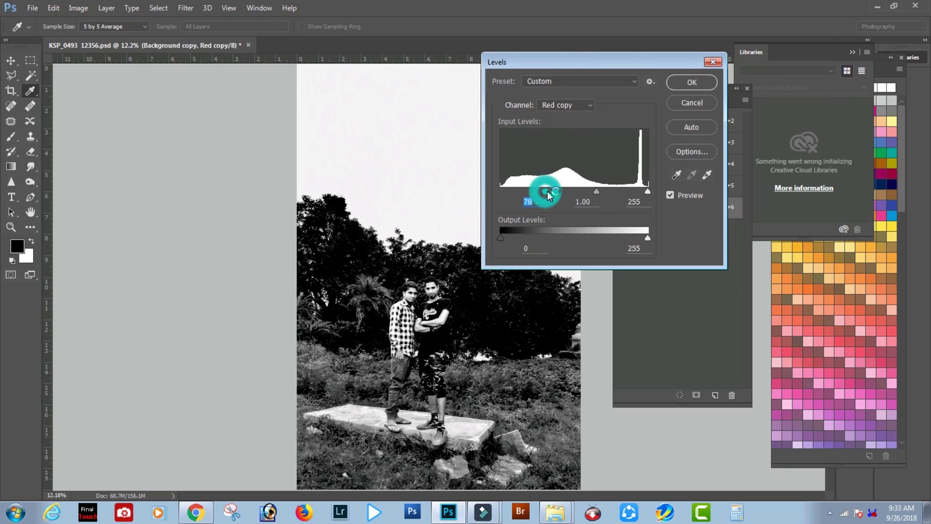
drag(547, 194, 556, 193)
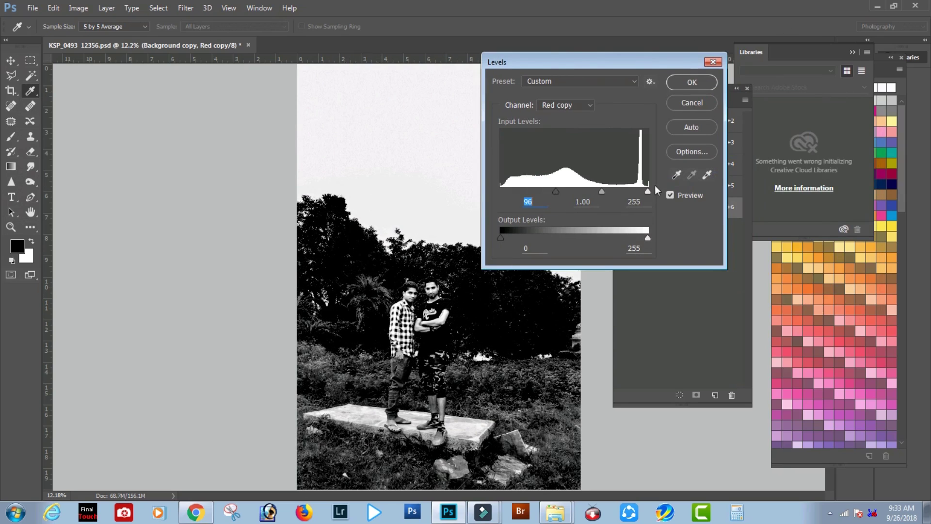
drag(649, 190, 628, 188)
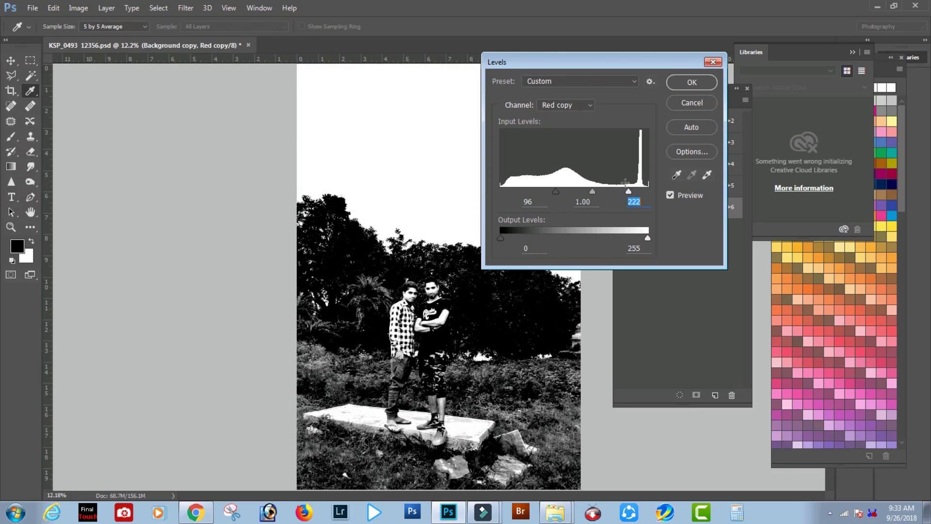
click(685, 83)
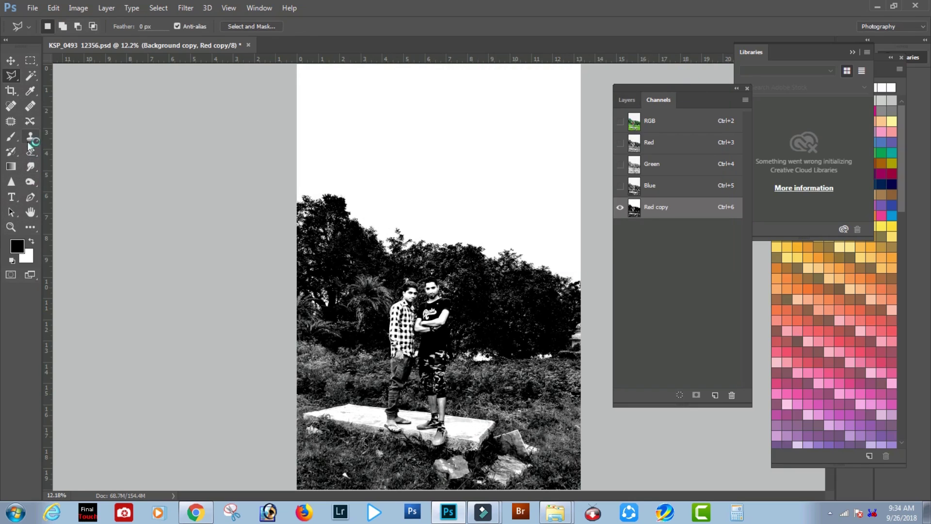
Step: Paint everything below the treetops solid black on the Red copy channel with the Brush, leaving the sky white
drag(10, 140, 53, 141)
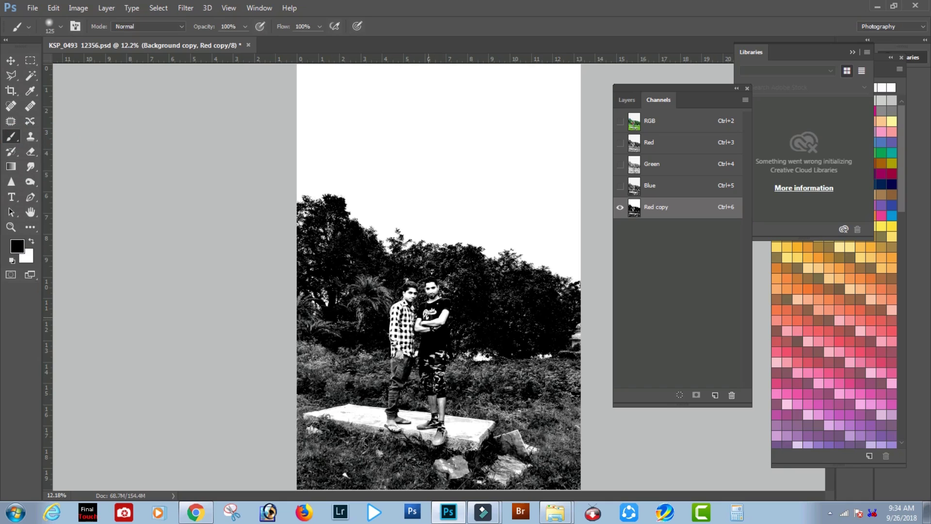
mouse_move(426, 305)
mouse_down()
mouse_move(428, 334)
mouse_move(423, 309)
mouse_move(415, 313)
mouse_move(433, 309)
mouse_move(329, 303)
mouse_move(314, 268)
mouse_move(422, 373)
mouse_move(404, 415)
mouse_move(363, 441)
mouse_move(354, 421)
mouse_move(323, 399)
mouse_move(302, 357)
mouse_move(307, 444)
mouse_move(496, 465)
mouse_move(514, 455)
mouse_move(511, 407)
mouse_move(466, 390)
mouse_move(488, 367)
mouse_move(468, 355)
mouse_move(503, 324)
mouse_move(432, 291)
mouse_move(355, 290)
mouse_move(538, 326)
mouse_up()
mouse_move(571, 462)
mouse_down()
mouse_move(419, 459)
mouse_move(577, 470)
mouse_move(293, 449)
mouse_up()
key(bracketleft)
key(bracketleft)
key(bracketleft)
key(bracketleft)
key(bracketleft)
drag(514, 300, 559, 308)
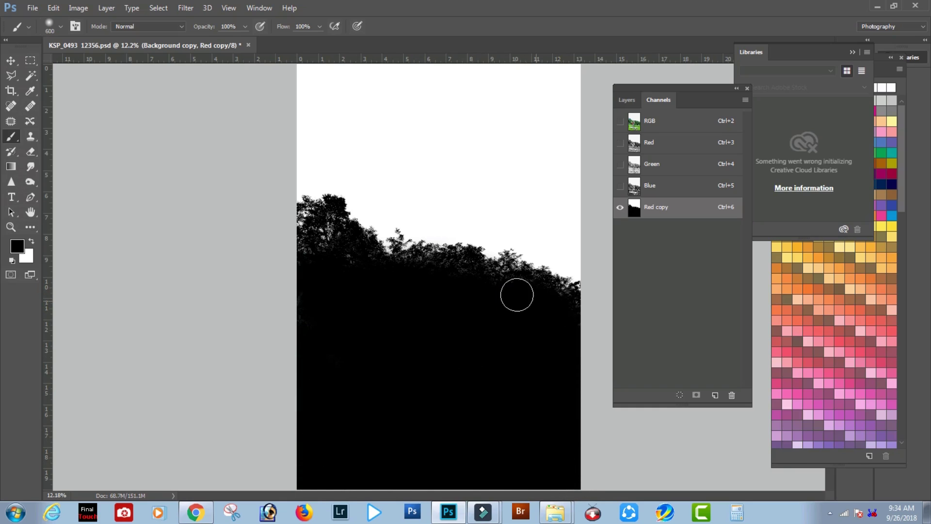
drag(316, 318, 313, 359)
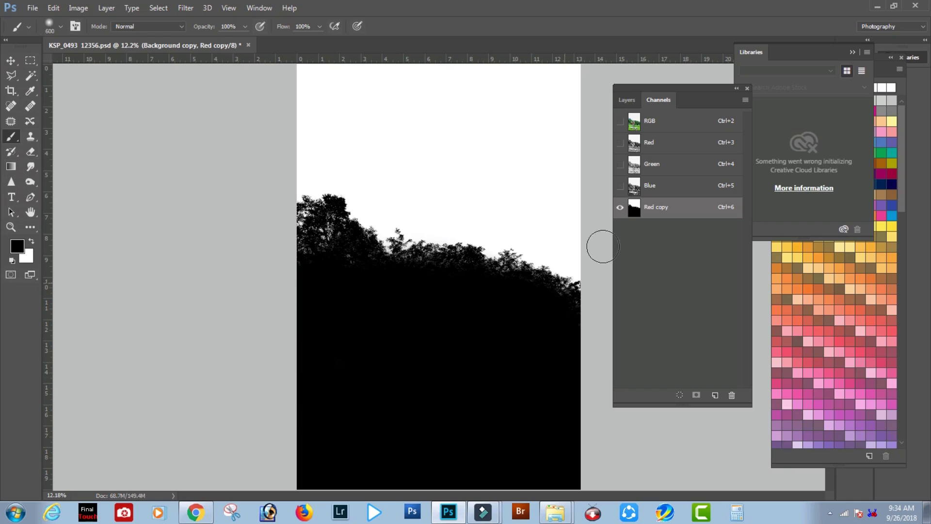
Step: Load the Red copy channel as a sky selection, duplicate the Background copy layer, and save the document
ctrl+click(648, 209)
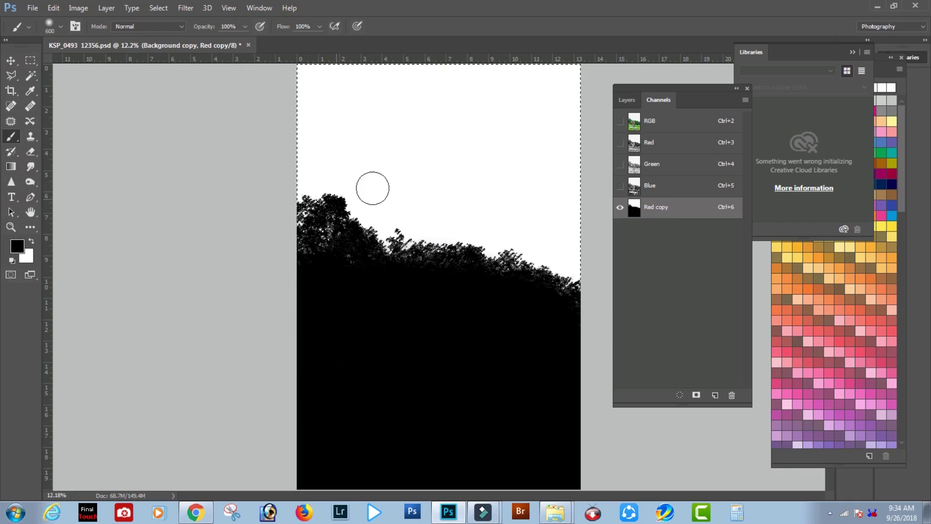
click(626, 101)
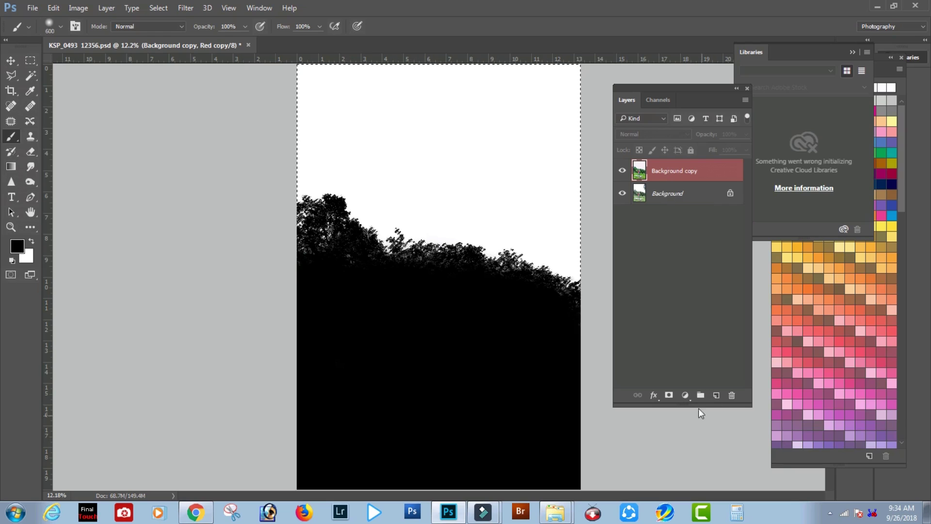
drag(655, 171, 717, 395)
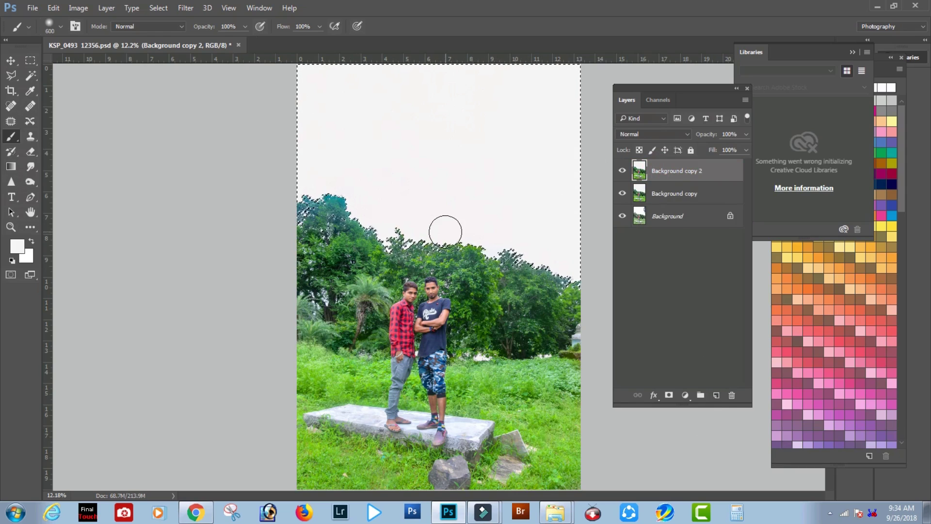
key(ctrl+s)
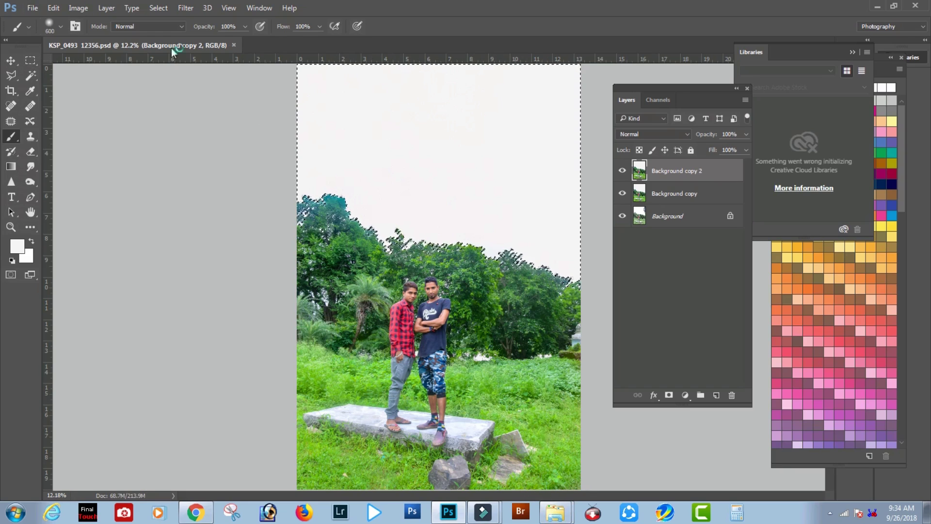
key(ctrl+d)
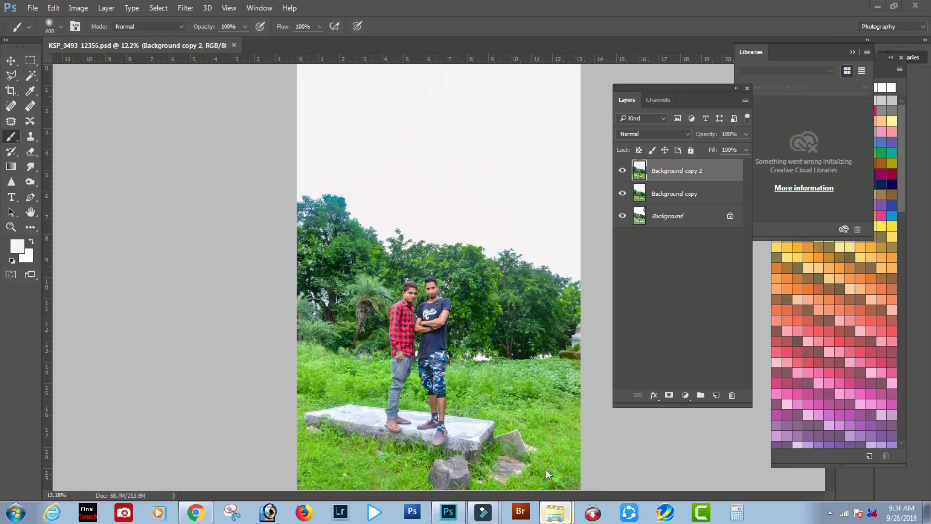
Step: Open the album template 48 from the Dvd - 06 folder in Photoshop
click(556, 512)
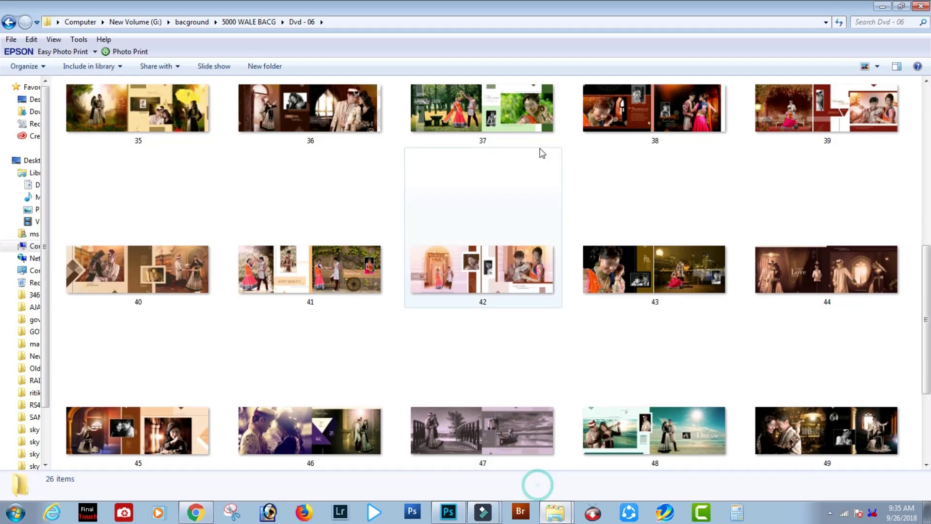
scroll(571, 350, down, 3)
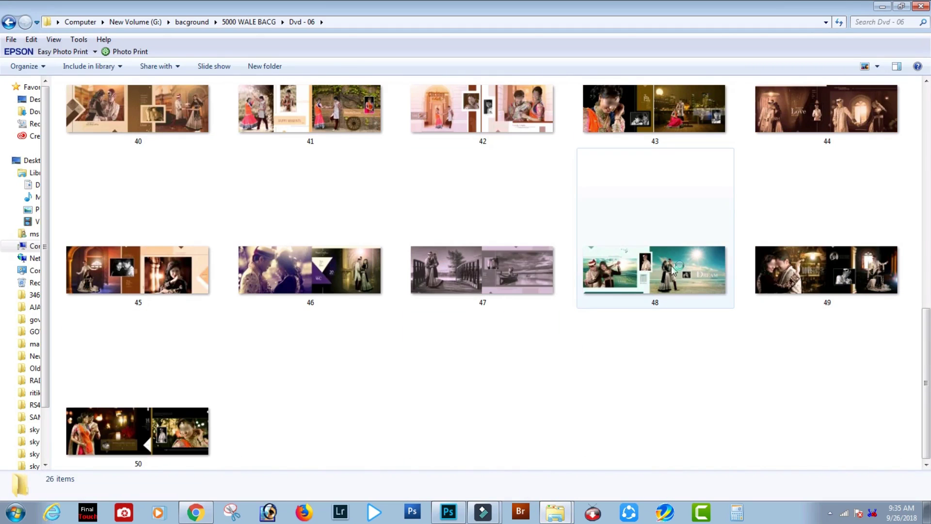
click(637, 295)
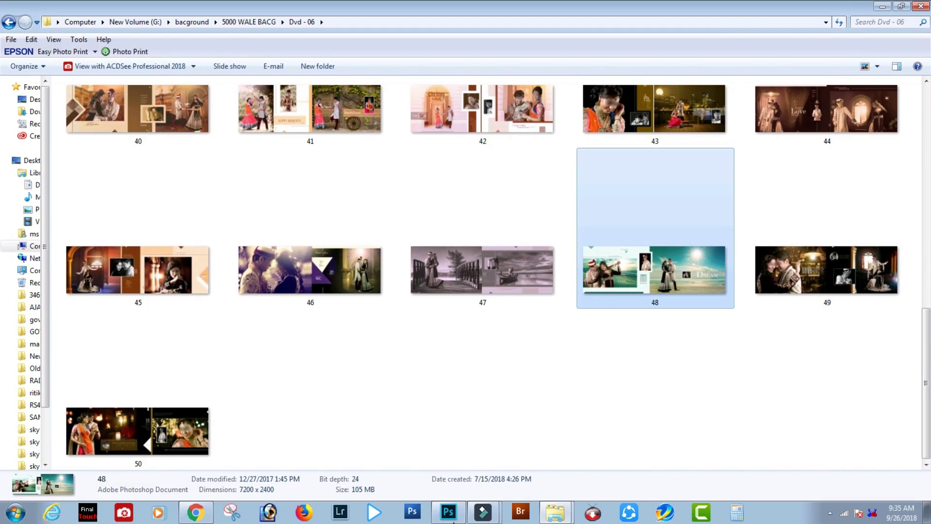
click(449, 513)
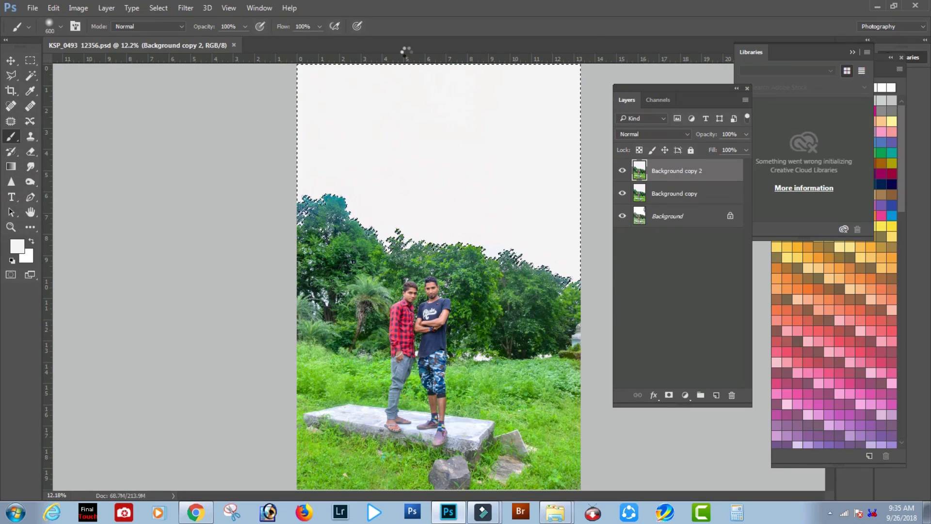
key(Return)
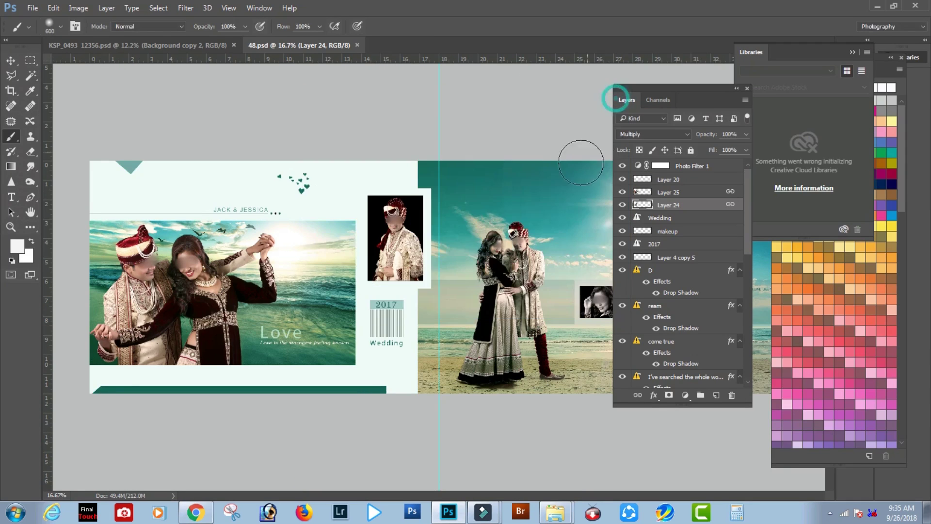
Step: Remove the photo filter and the standing couple's layers from the beach scene in 48.psd
key(Tab)
right_click(528, 241)
click(538, 247)
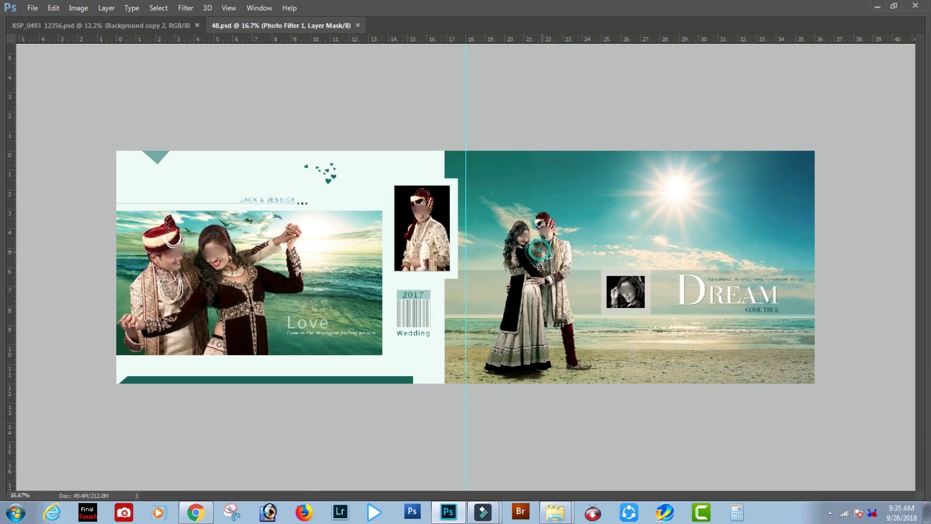
right_click(539, 260)
click(558, 277)
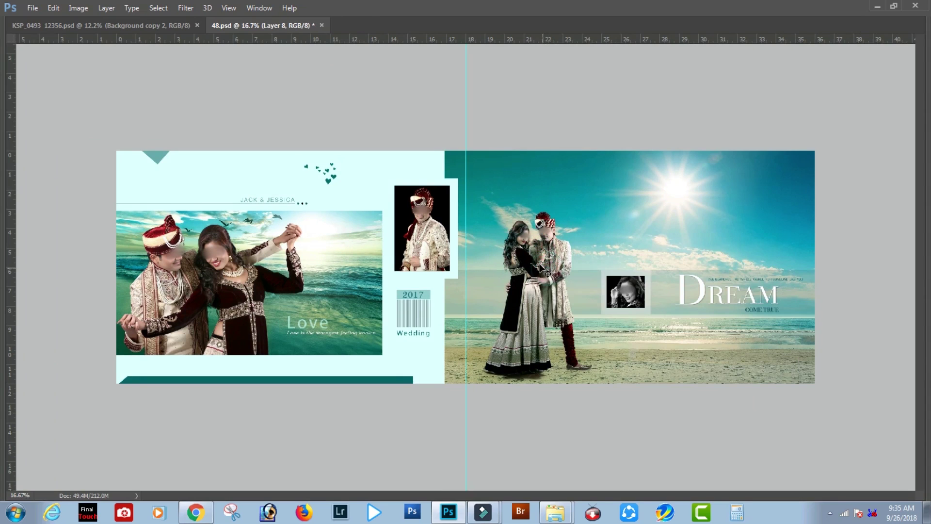
key(ctrl+comma)
right_click(527, 284)
click(540, 291)
key(ctrl+comma)
Step: Remove the small black-and-white portrait and the translucent frame behind it from the beach scene
right_click(622, 293)
click(636, 301)
key(ctrl+comma)
right_click(623, 294)
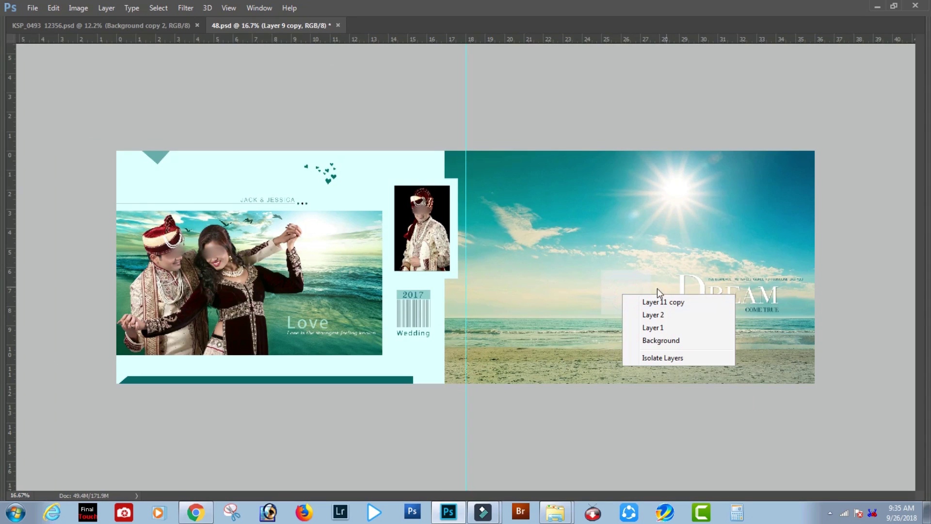
right_click(630, 277)
right_click(620, 286)
click(633, 294)
key(ctrl+comma)
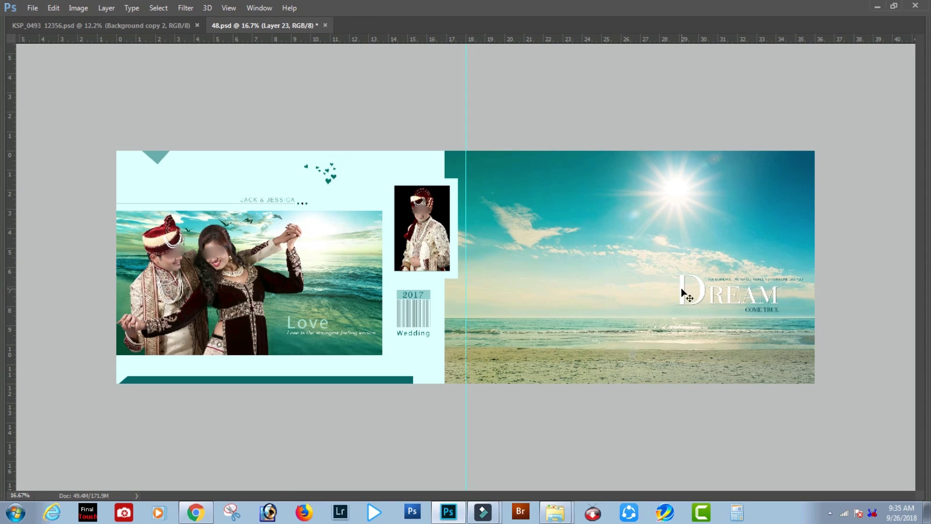
Step: Remove the DREAM title and the COME TRUE text from the beach scene
key(ctrl+comma)
right_click(763, 310)
click(772, 316)
key(ctrl+comma)
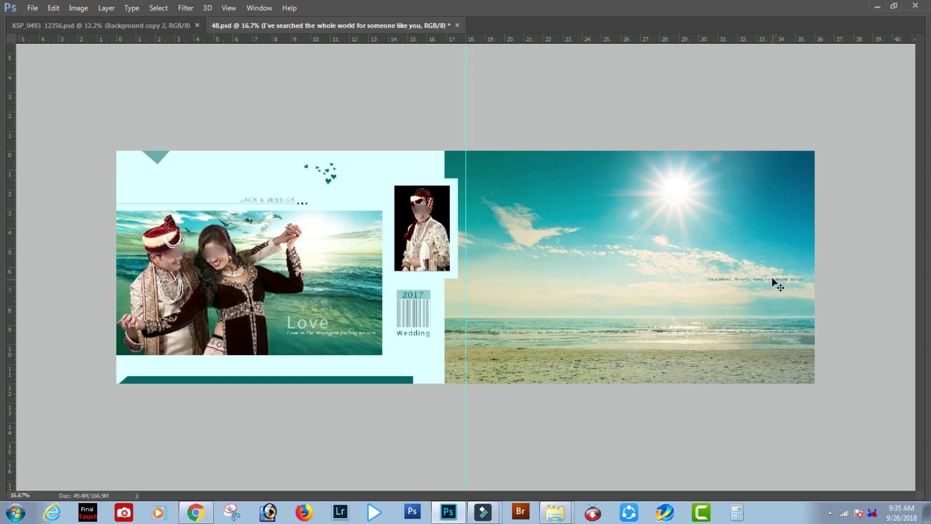
Step: Remove the small "I've searched the whole world for someone like you" text line from the beach sky
right_click(785, 281)
click(785, 286)
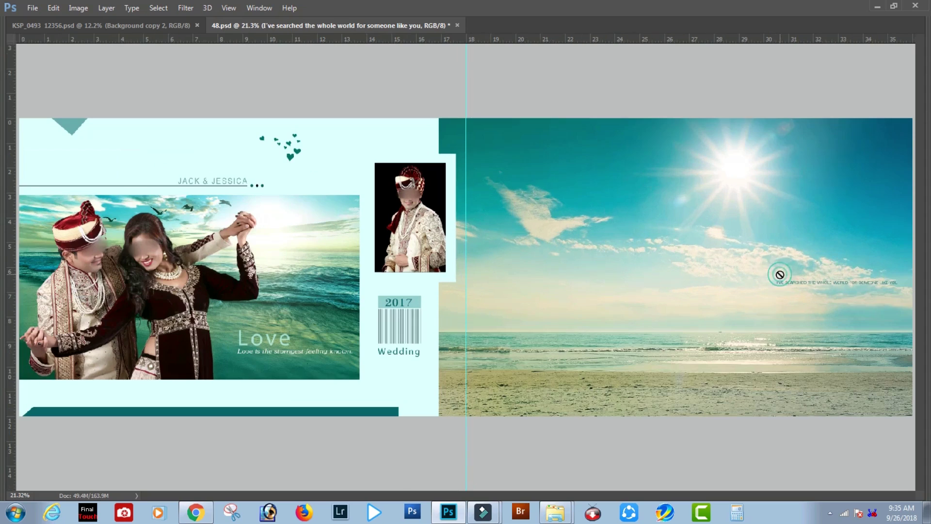
click(727, 264)
key(ctrl+comma)
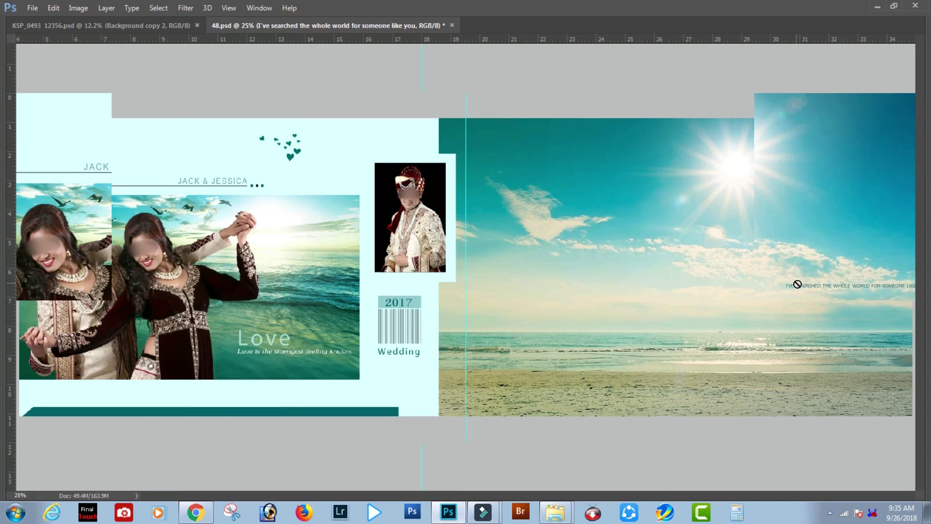
right_click(802, 287)
click(825, 293)
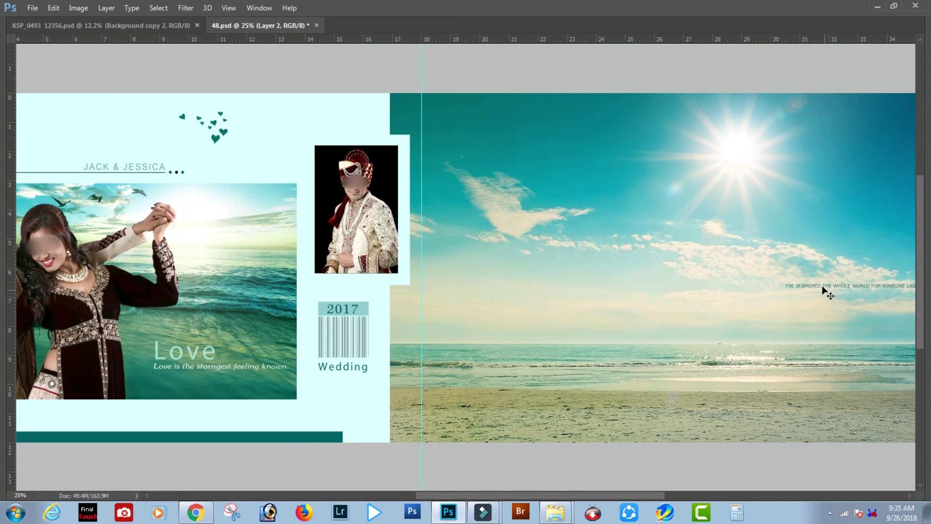
right_click(833, 291)
click(834, 293)
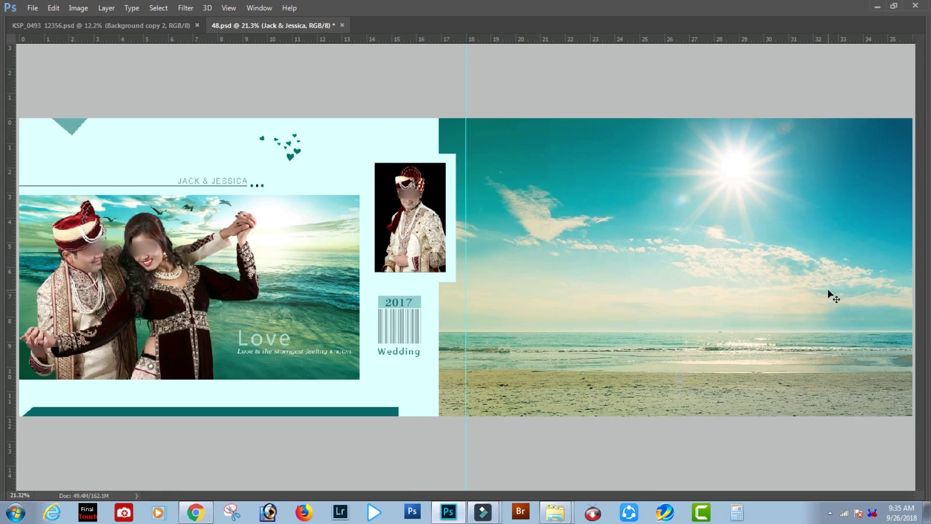
Step: Flatten 48.psd and select the beach scene from the vertical guide to the right page edge with the Rectangular Marquee
drag(467, 118, 912, 415)
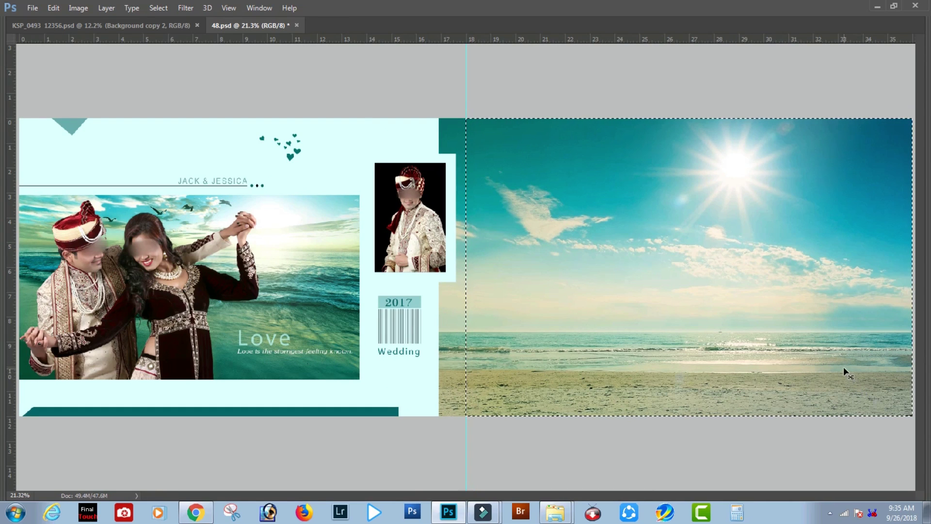
Step: Return to the photo of the two people and mask the Background copy 2 layer with the active sky selection
key(ctrl+Tab)
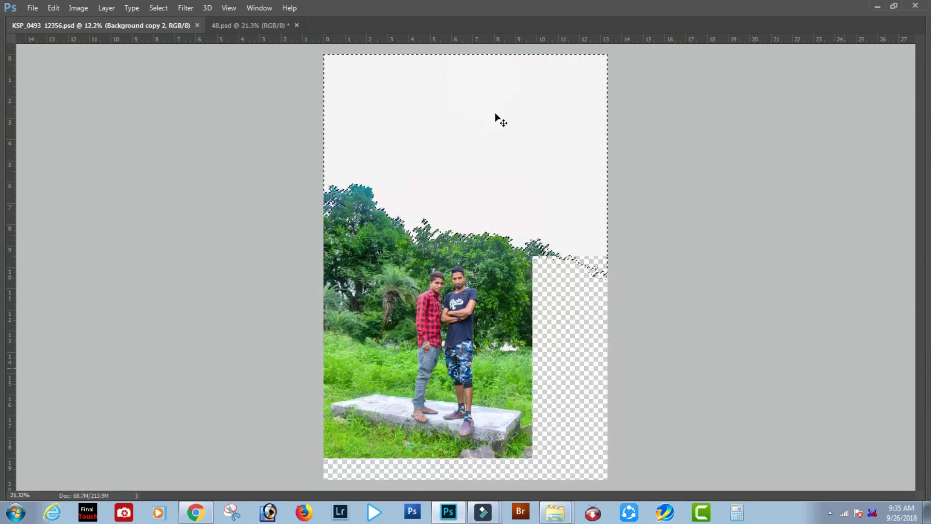
key(Tab)
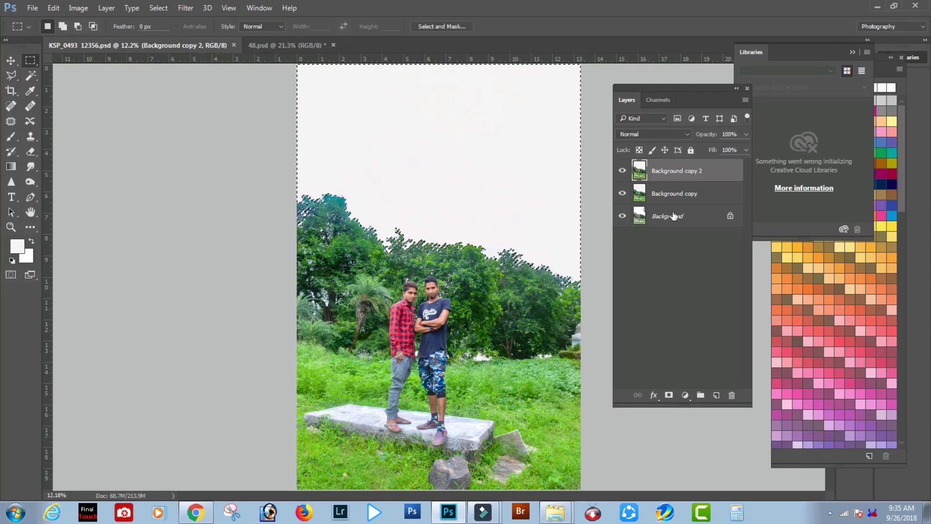
click(669, 395)
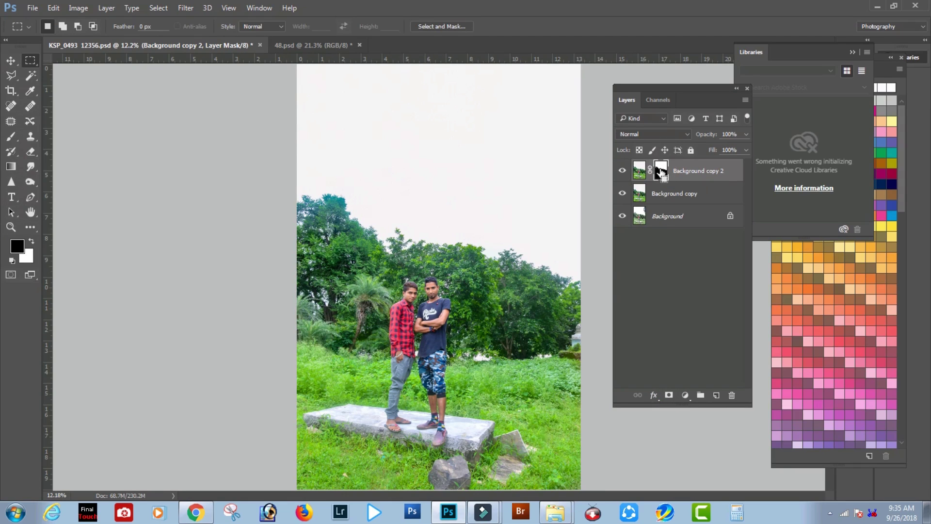
Step: Load the Background copy 2 mask as a selection and paste the copied beach scene into the sky area
ctrl+click(661, 171)
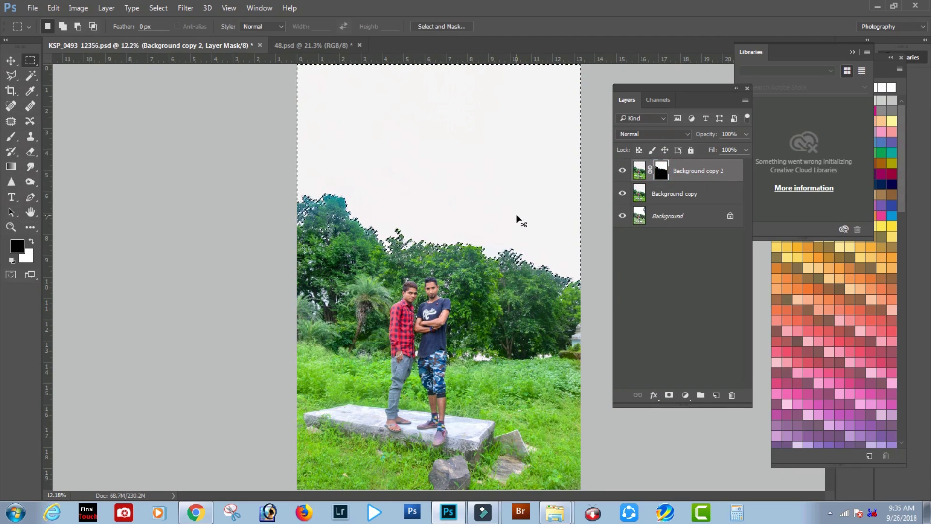
key(ctrl+alt+shift+v)
key(ctrl+minus)
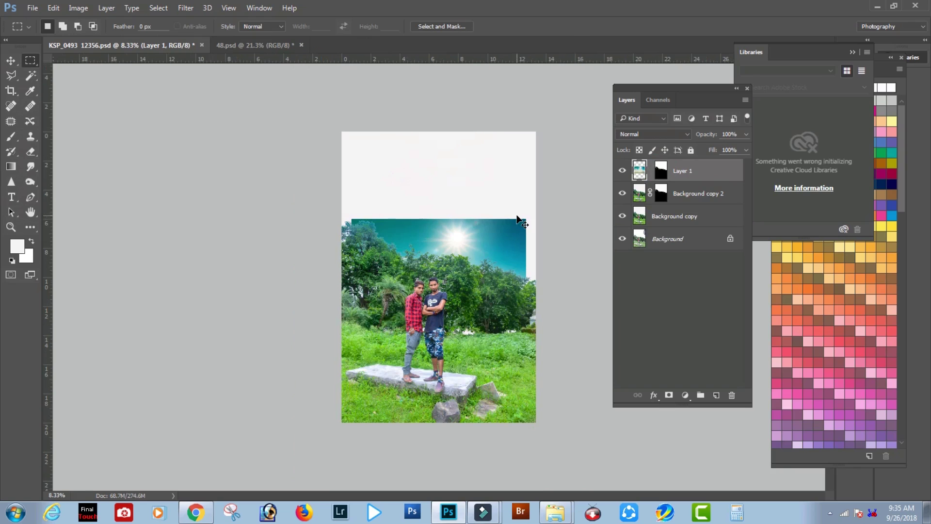
Step: Scale the pasted beach sky to about 174%, position it to cover the whole sky area, and save the document
key(ctrl+t)
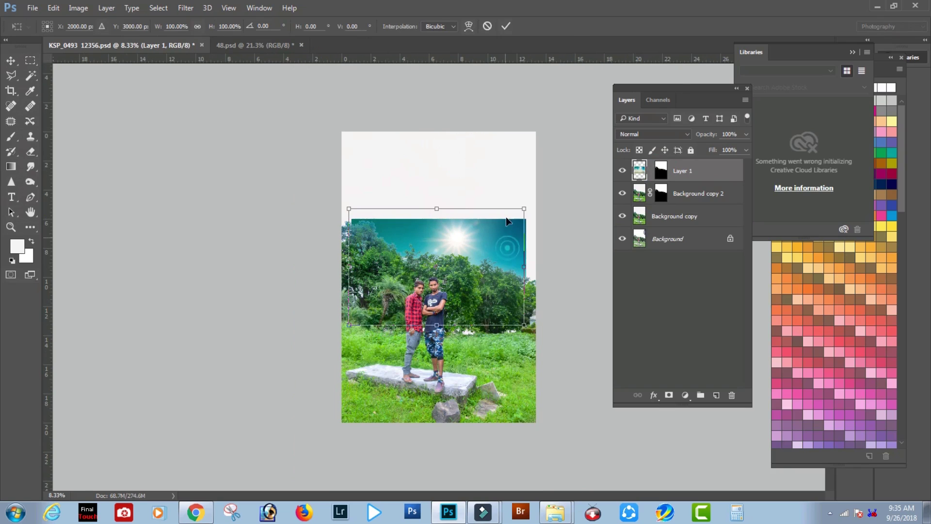
drag(509, 250, 511, 173)
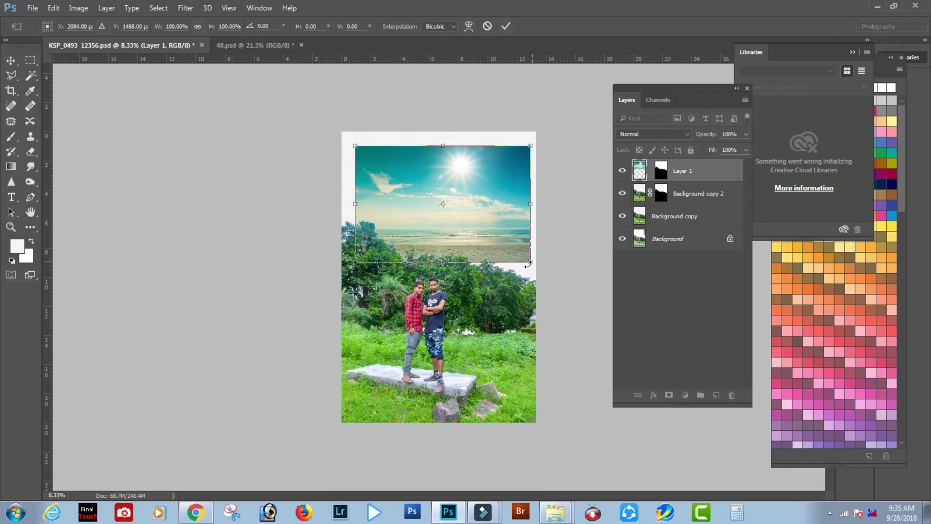
drag(530, 262, 525, 220)
drag(582, 96, 593, 86)
drag(516, 183, 513, 190)
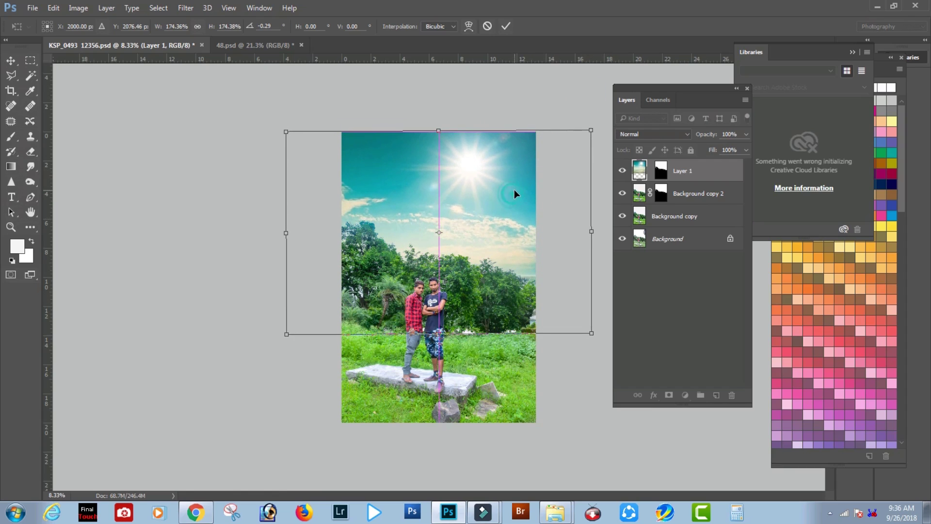
click(505, 29)
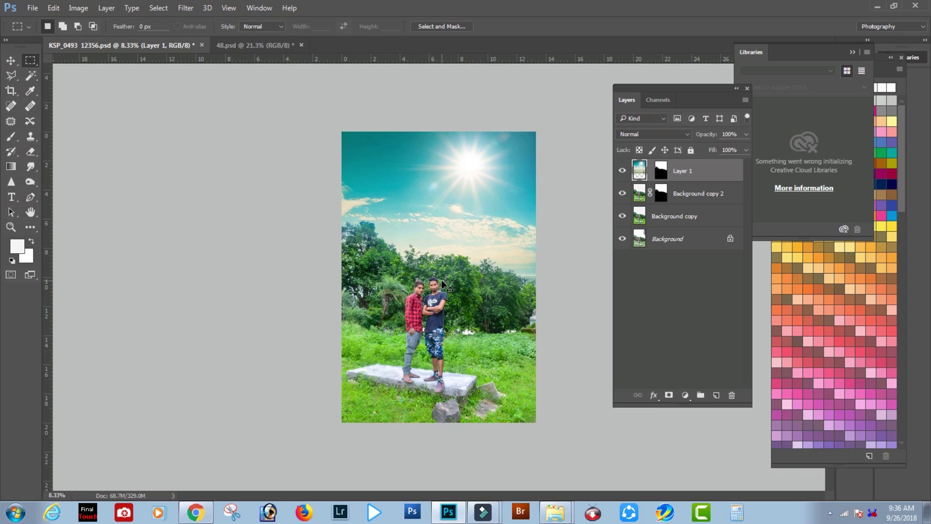
key(ctrl+s)
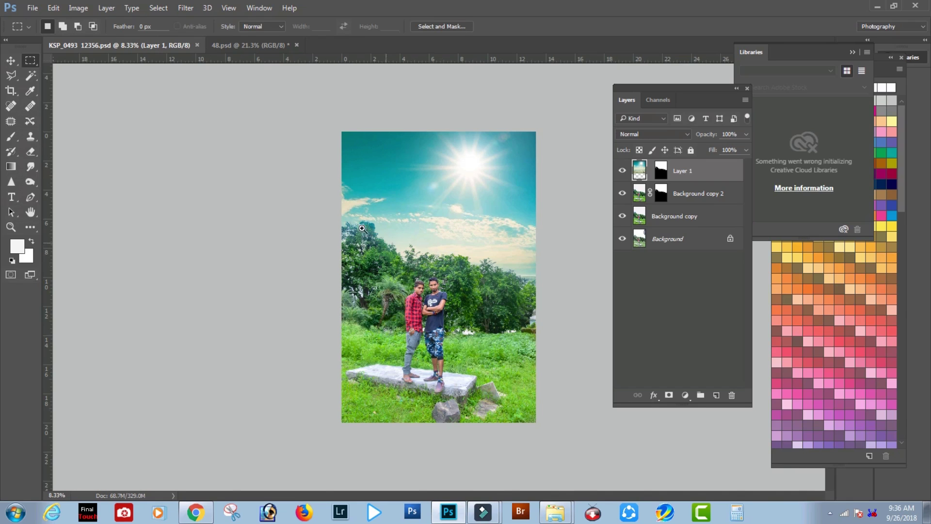
Step: Examine the treetop edges against the replaced sky across the full width of the photo
scroll(341, 208, up, 5)
scroll(336, 273, up, 3)
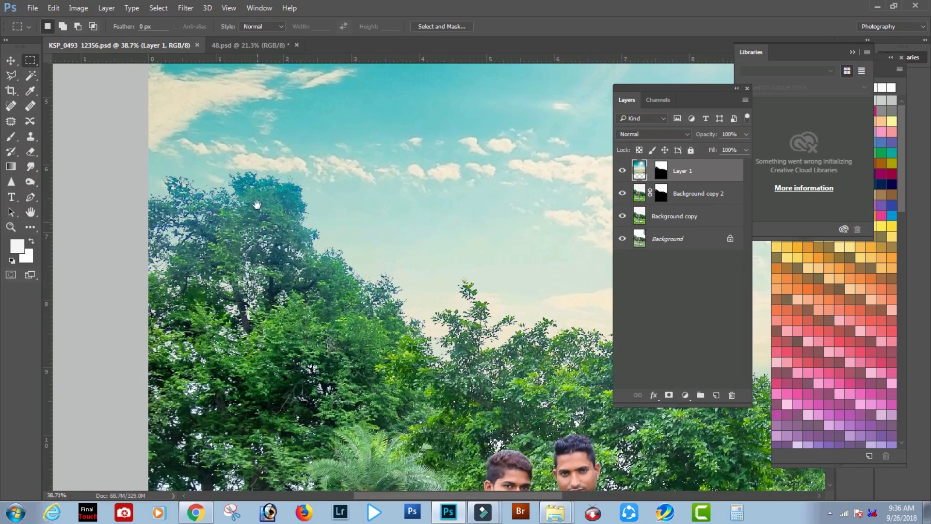
scroll(328, 267, down, 5)
scroll(328, 267, right, 8)
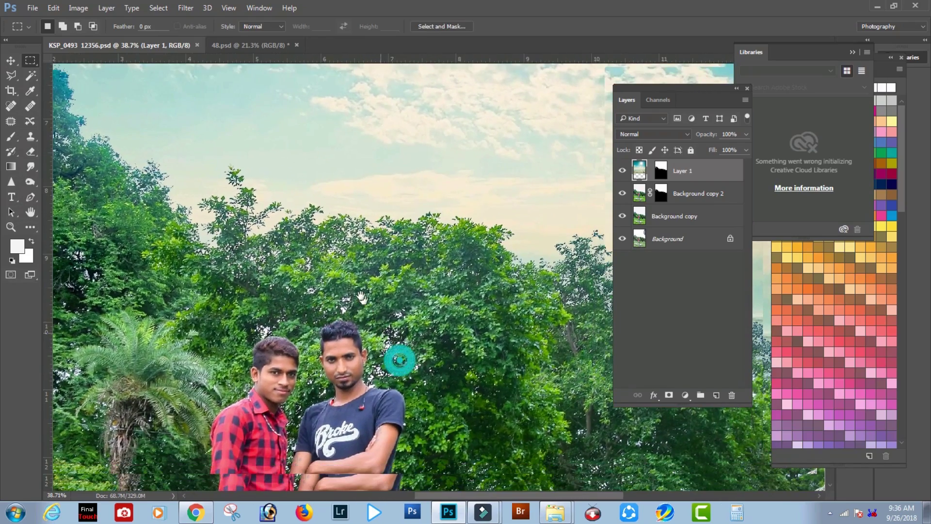
scroll(291, 257, down, 3)
scroll(291, 257, right, 8)
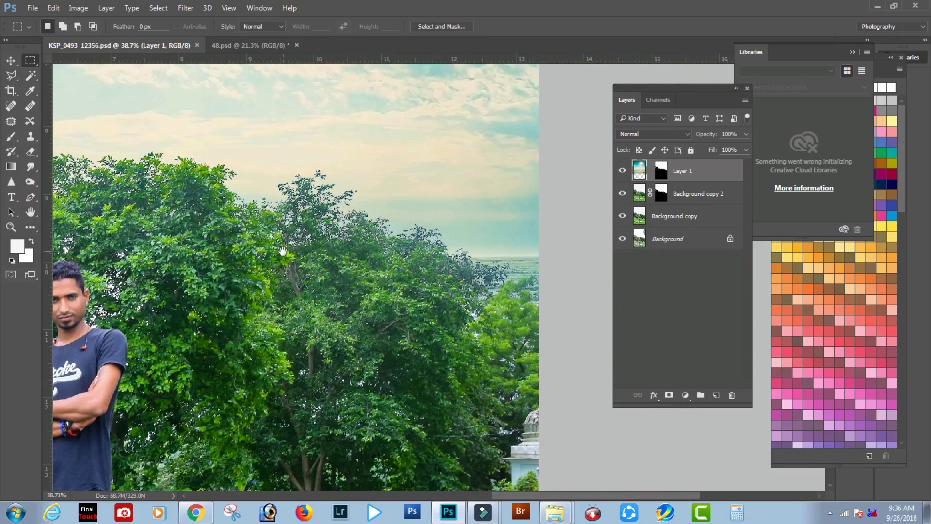
scroll(283, 252, left, 8)
scroll(378, 282, up, 2)
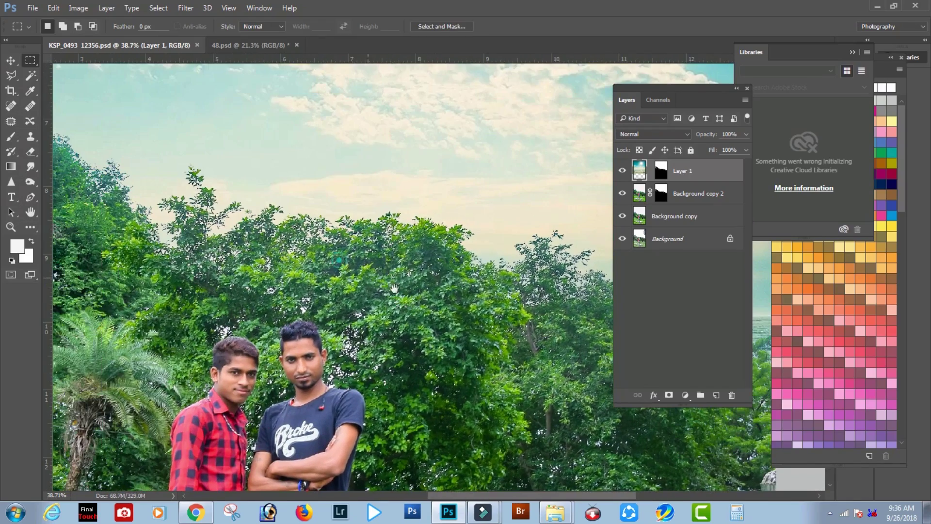
scroll(344, 270, left, 8)
scroll(345, 269, up, 2)
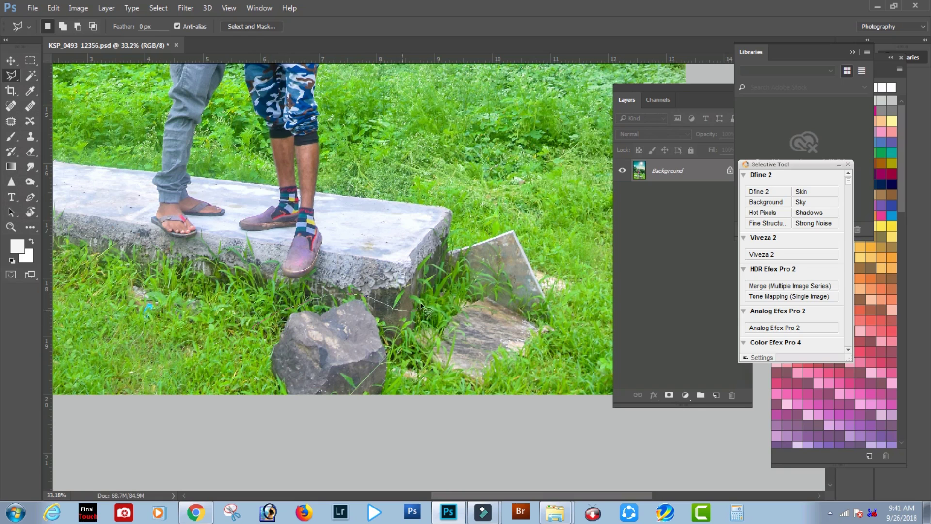
Step: Outline the loose rocks and broken slabs beside the concrete platform with the lasso and feather the selection
mouse_move(569, 365)
mouse_down()
mouse_move(477, 418)
mouse_move(284, 449)
mouse_up()
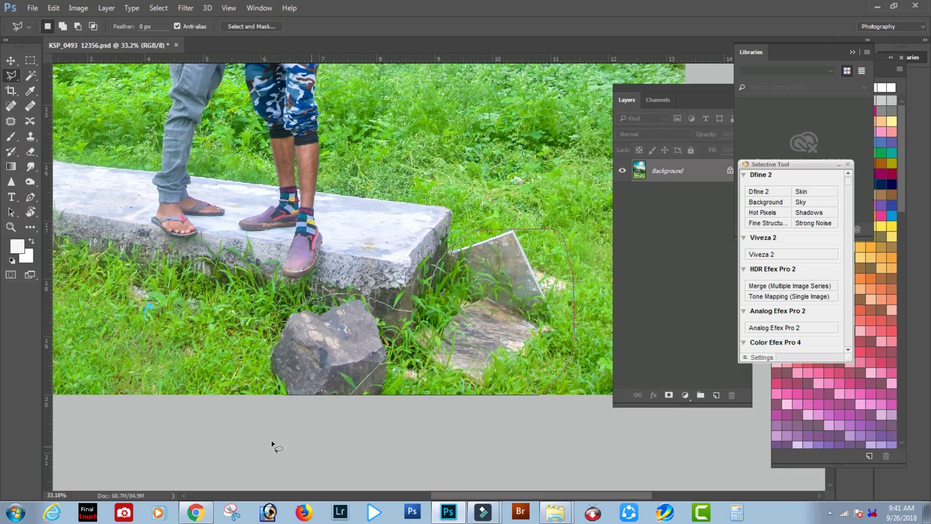
drag(238, 370, 238, 370)
key(shift+F6)
key(Return)
Step: Fill the selected rock area with Content-Aware at Normal mode and 100% opacity, with Color Adaptation on, and deselect
key(shift+F5)
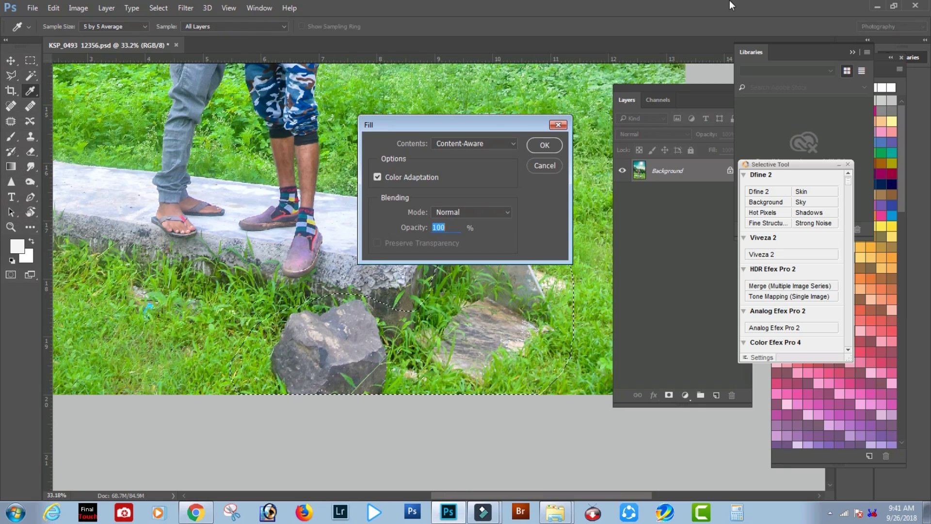
click(557, 125)
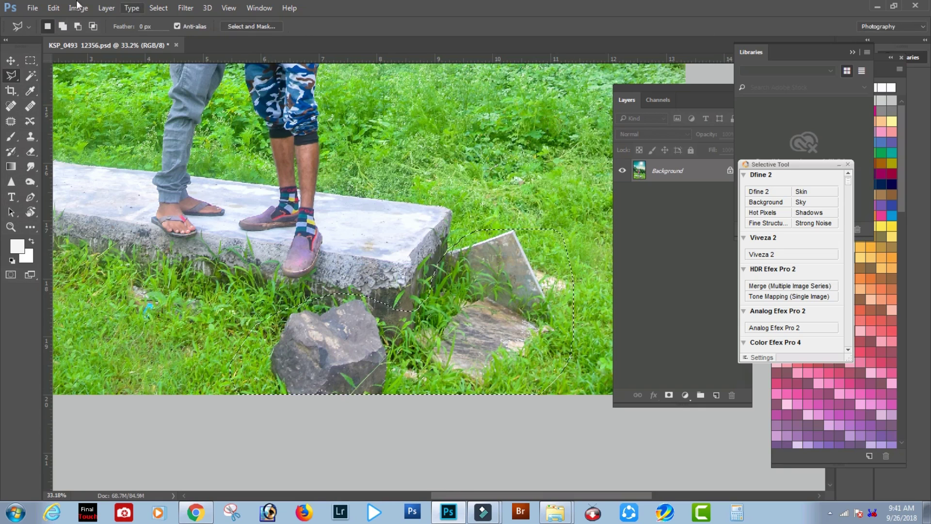
click(54, 8)
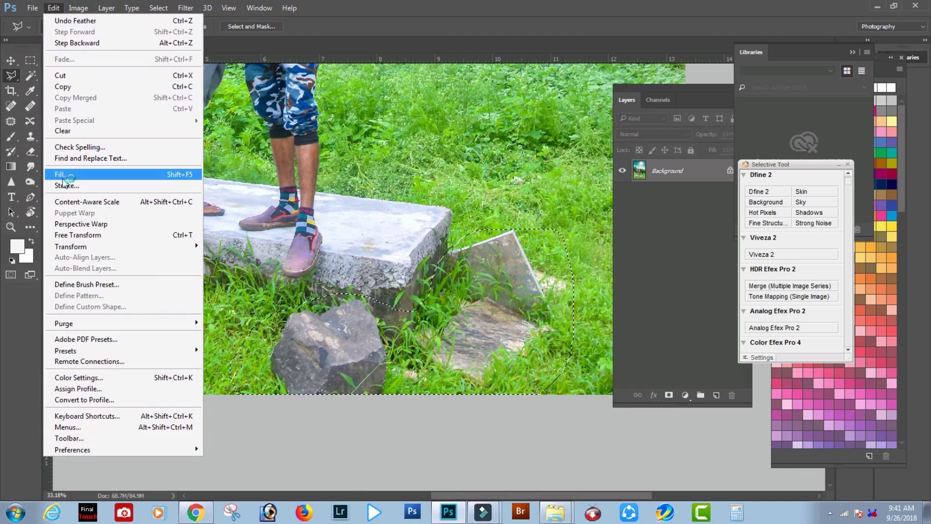
click(61, 174)
click(460, 143)
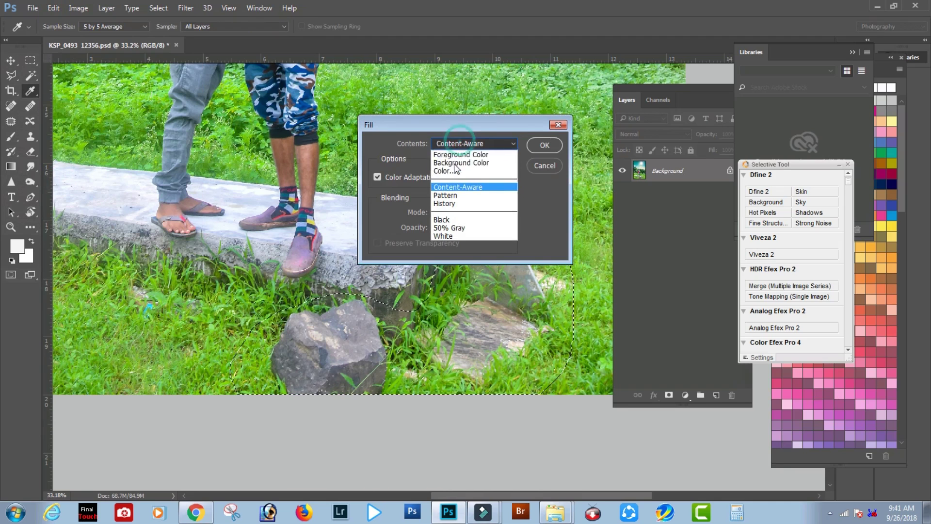
click(448, 188)
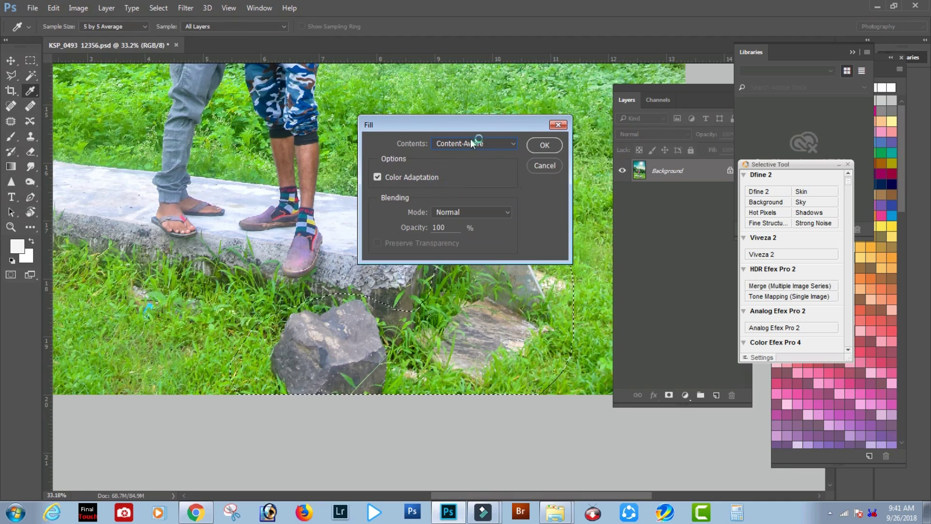
click(533, 149)
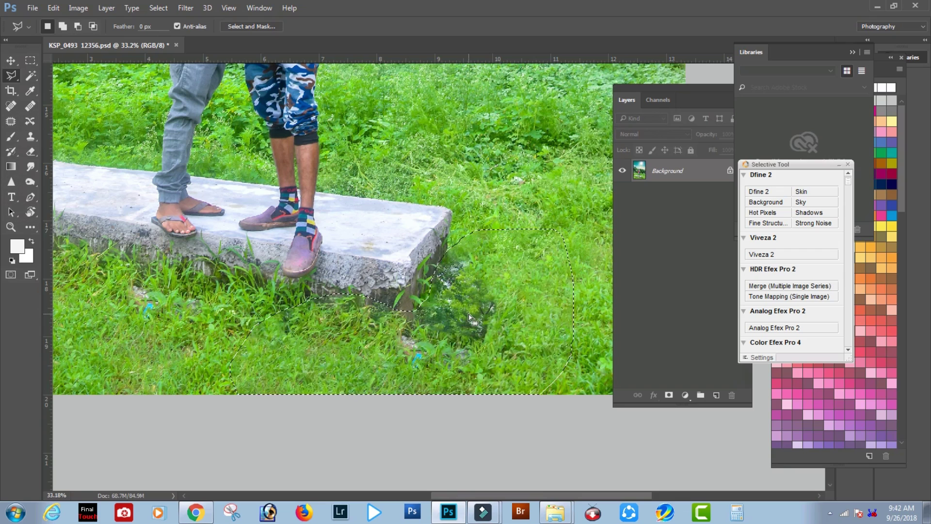
key(ctrl+d)
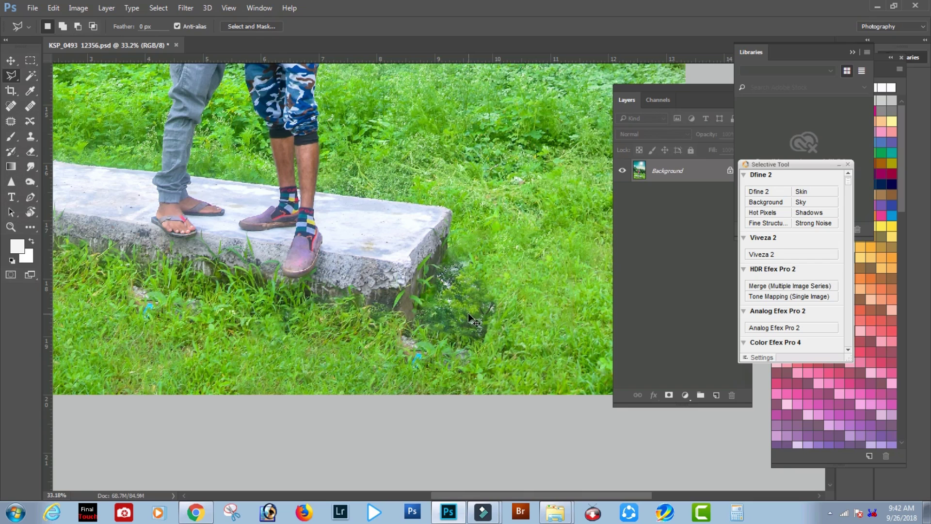
Step: Save the finished photo as the JPEG KSP_0493 12356g at maximum quality 12 with Baseline Optimized format
key(ctrl+0)
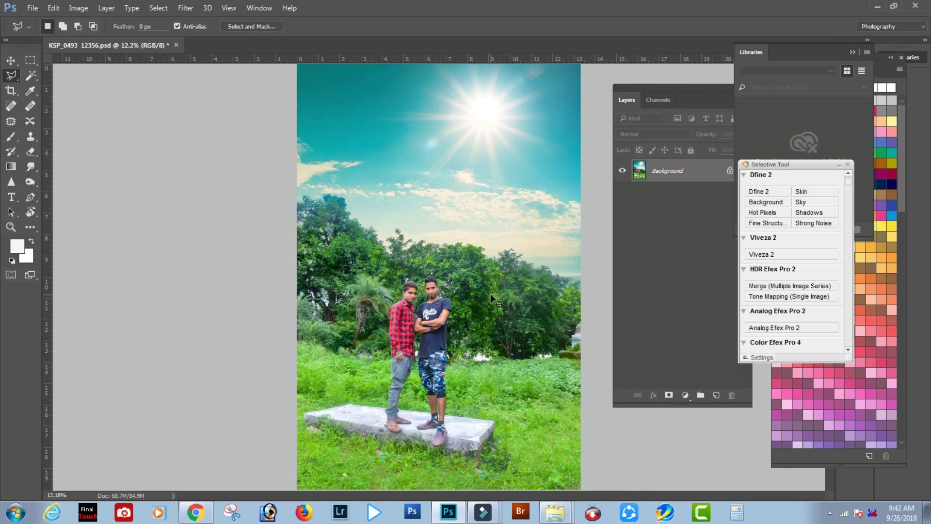
key(ctrl+shift+s)
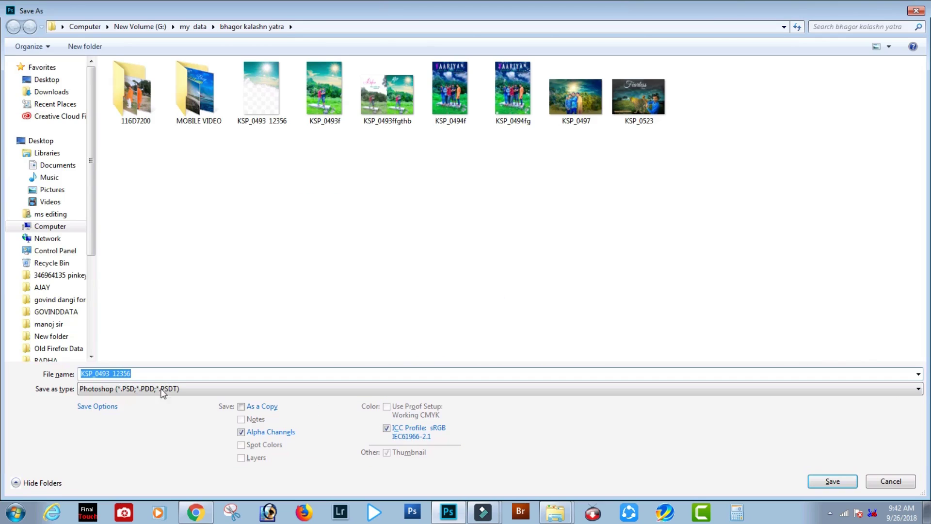
click(148, 390)
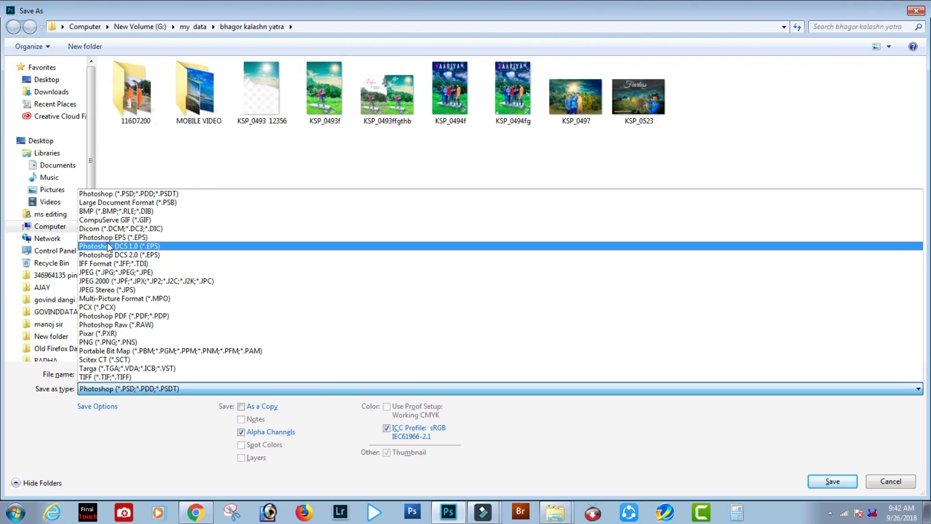
click(107, 273)
click(158, 374)
click(811, 482)
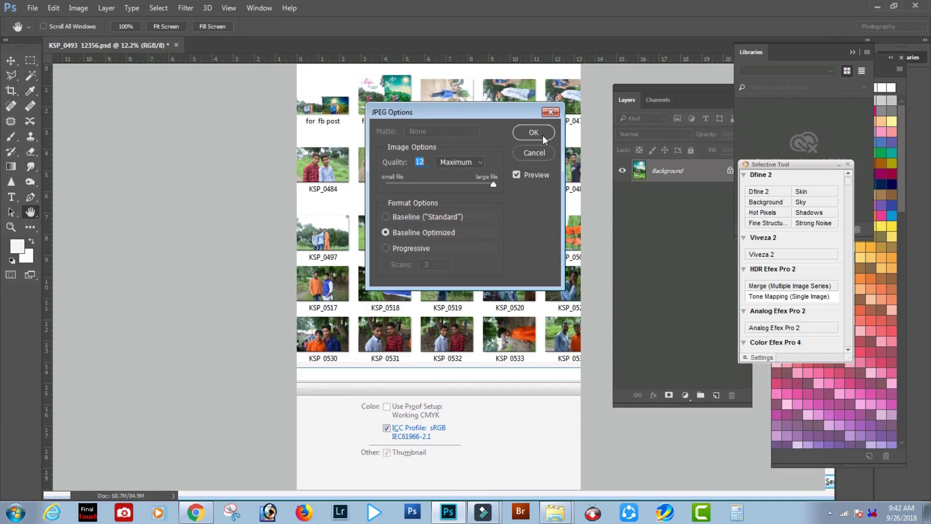
click(535, 131)
key(l)
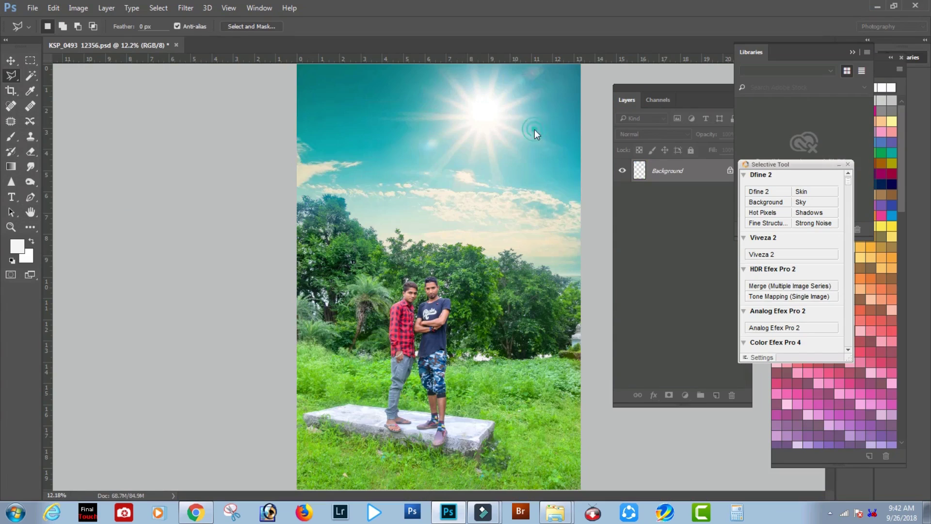
key(alt+Tab)
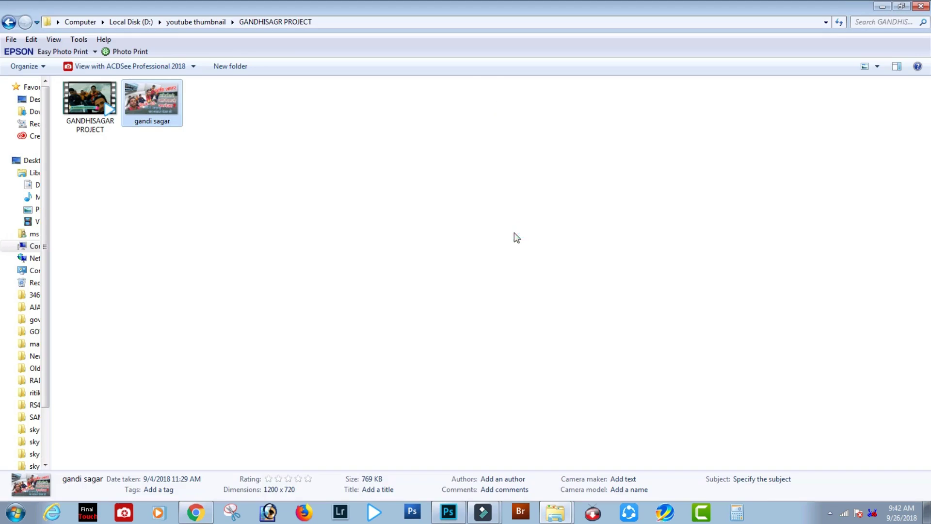
key(alt+Tab)
key(Tab)
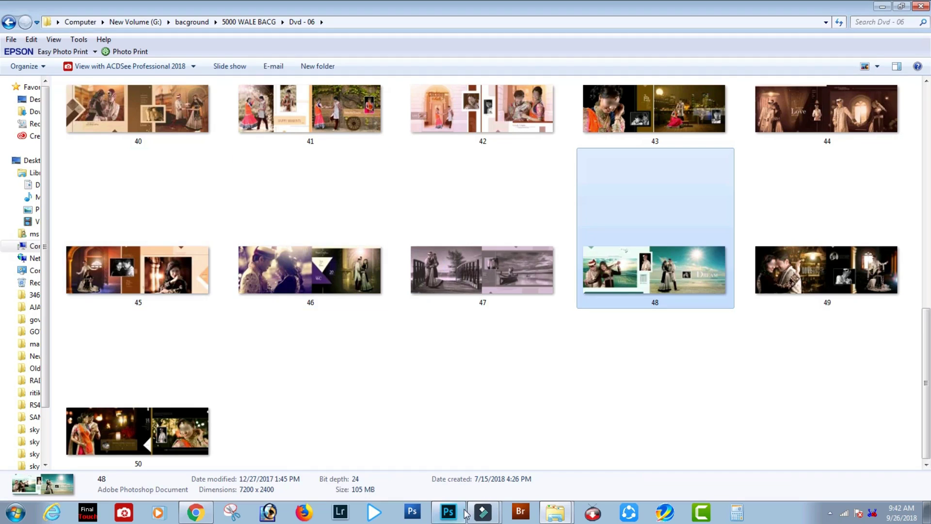
click(465, 513)
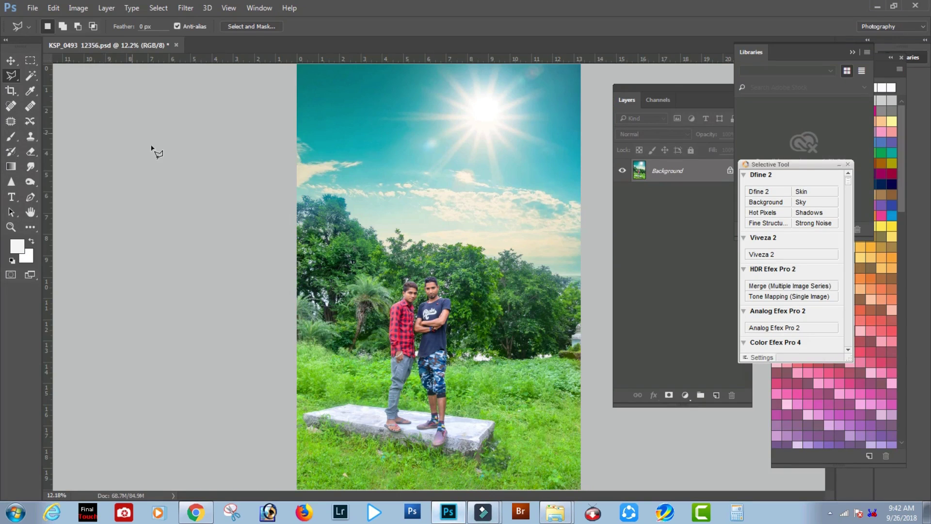
Step: Open the original KSP_0493 12356.jpg and compare its sky and foreground with the edited photo
key(ctrl+o)
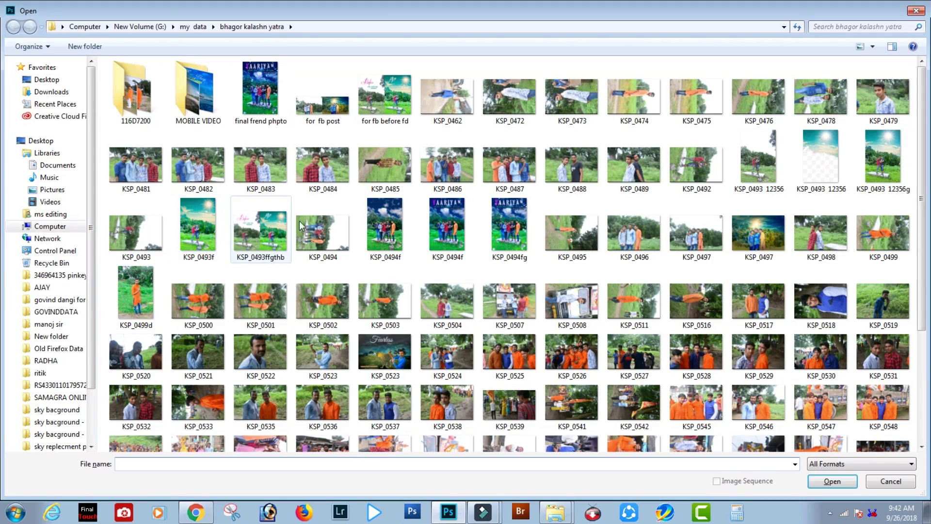
click(834, 479)
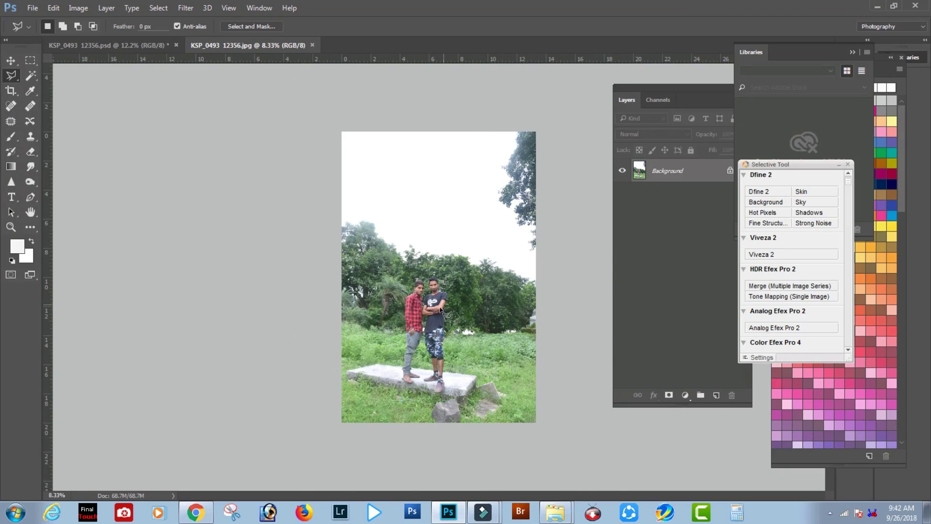
drag(372, 250, 536, 374)
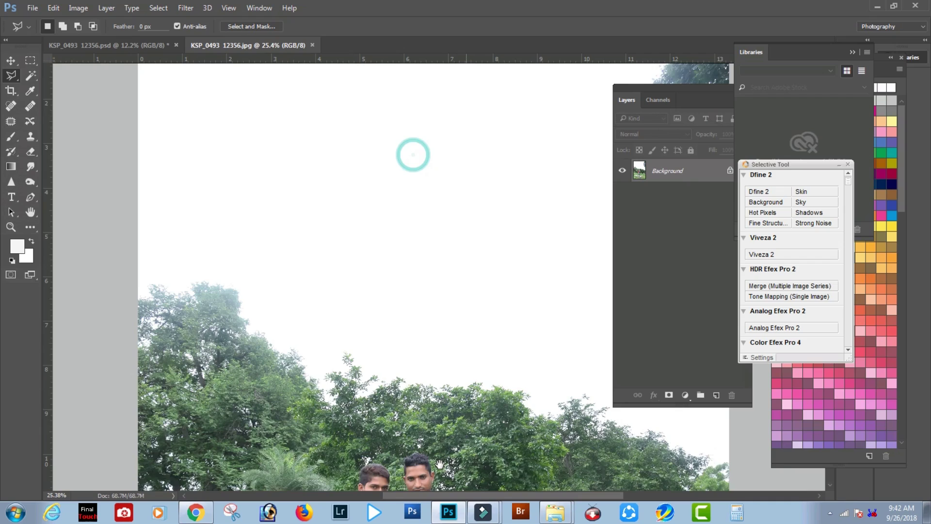
key(ctrl+Tab)
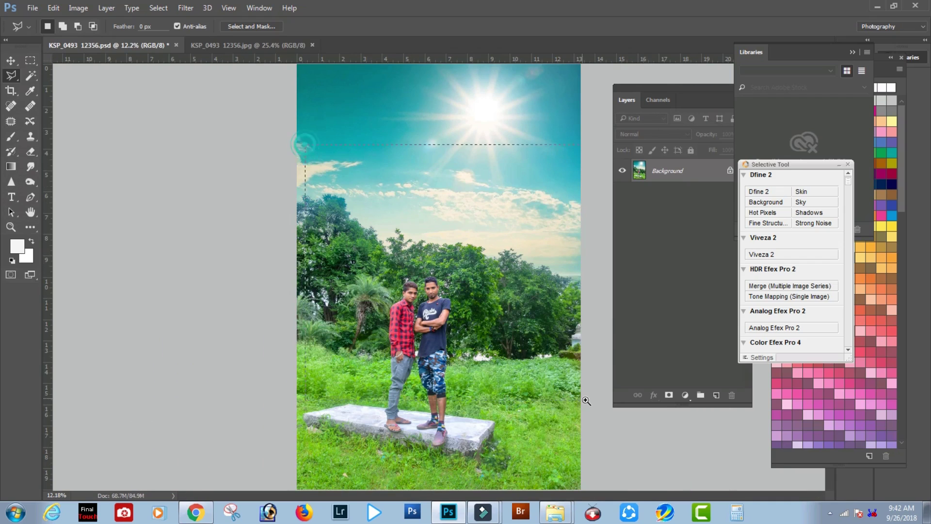
drag(585, 401, 585, 401)
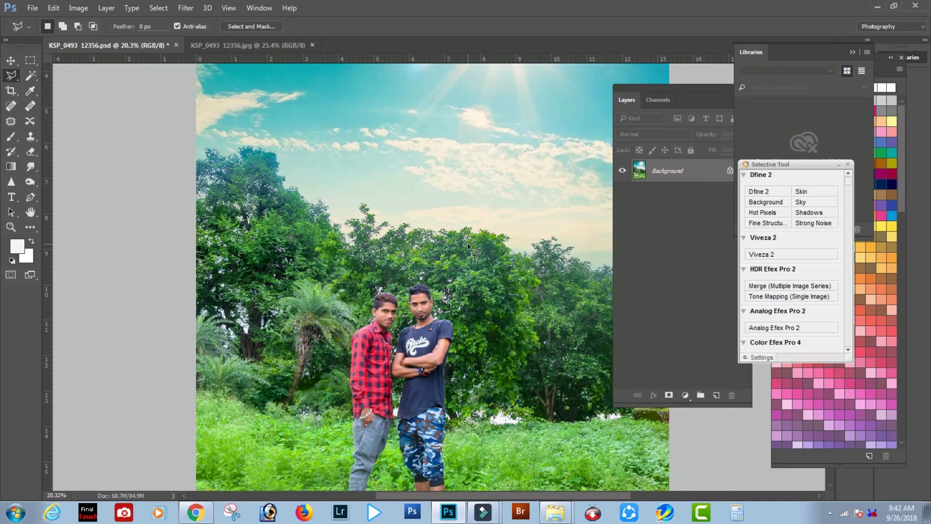
key(ctrl+0)
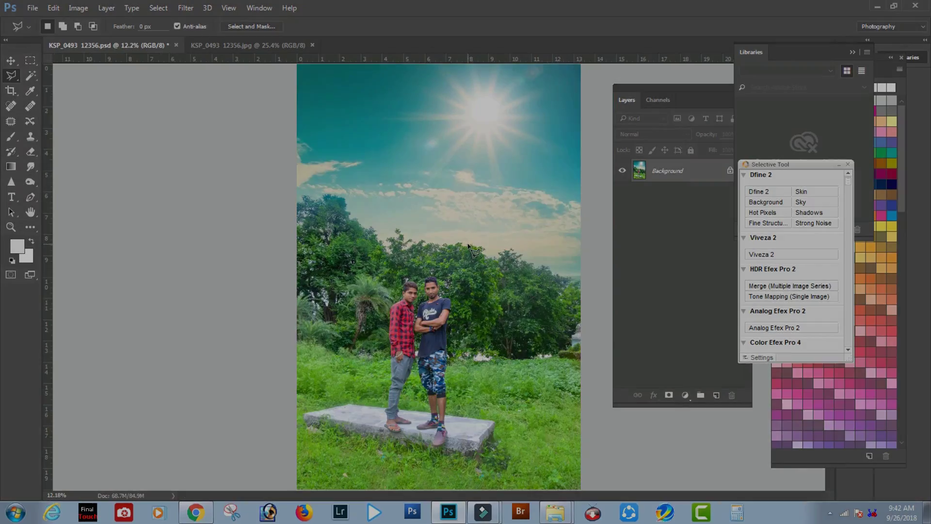